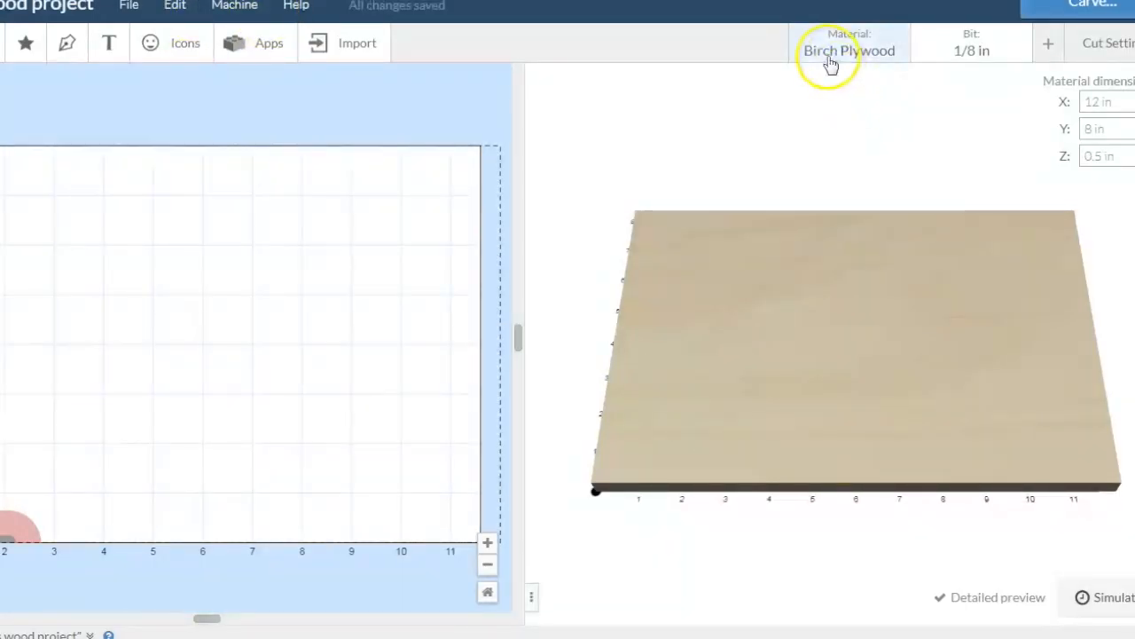
- Set the workpiece material to Soft Maple
click(864, 50)
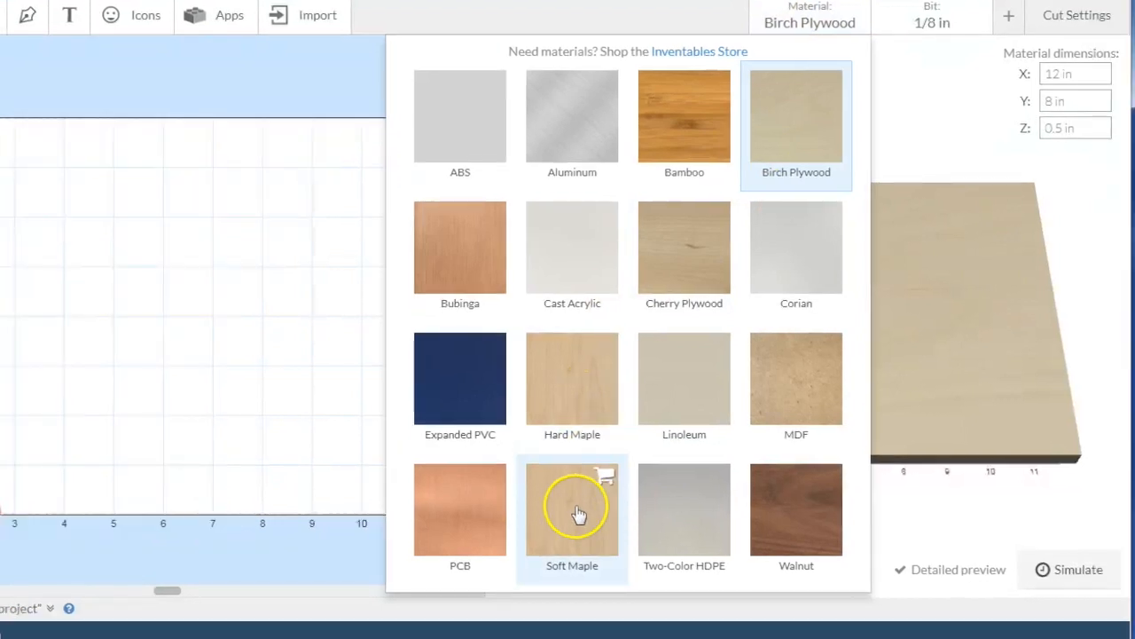
click(572, 520)
click(969, 107)
- Choose the 1/8 in straight cut end mill as the carving bit
click(927, 22)
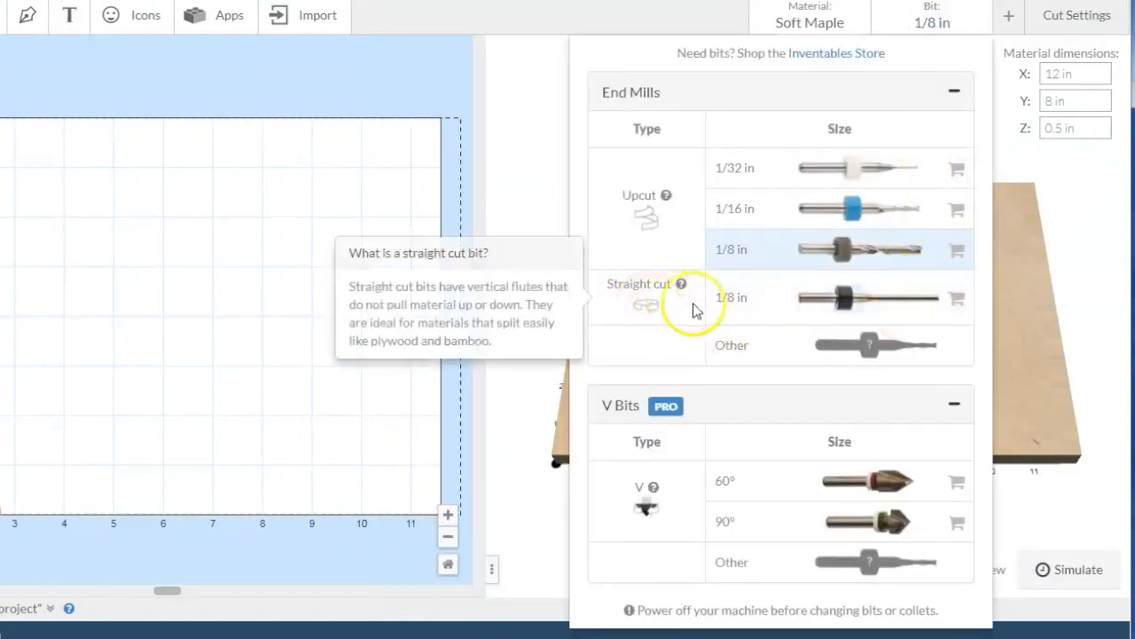
mouse_move(685, 305)
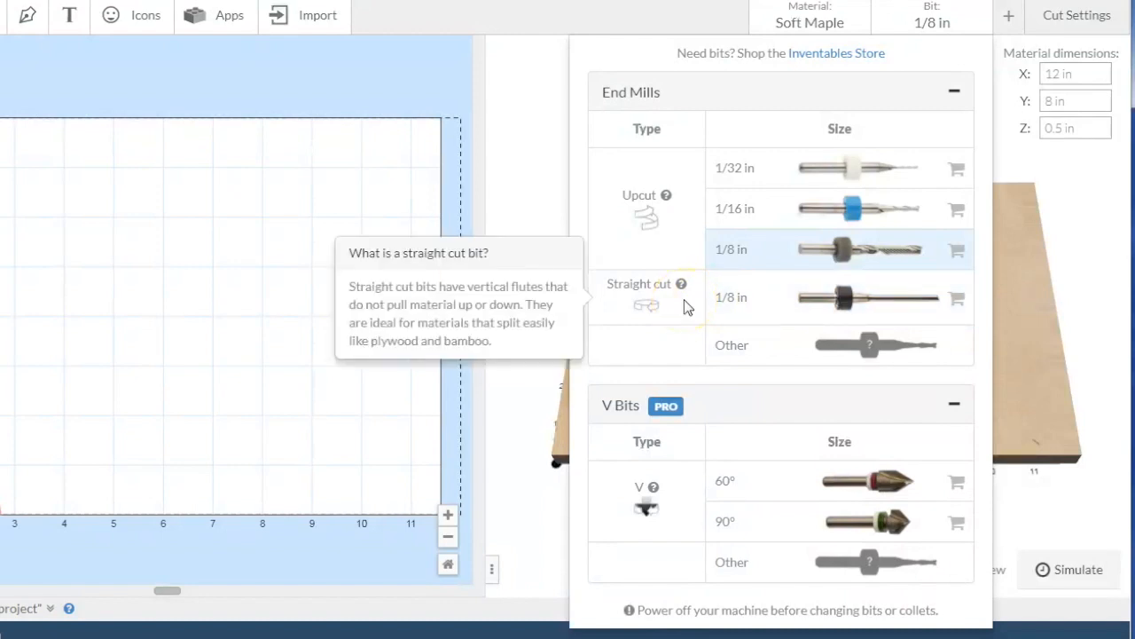
click(760, 303)
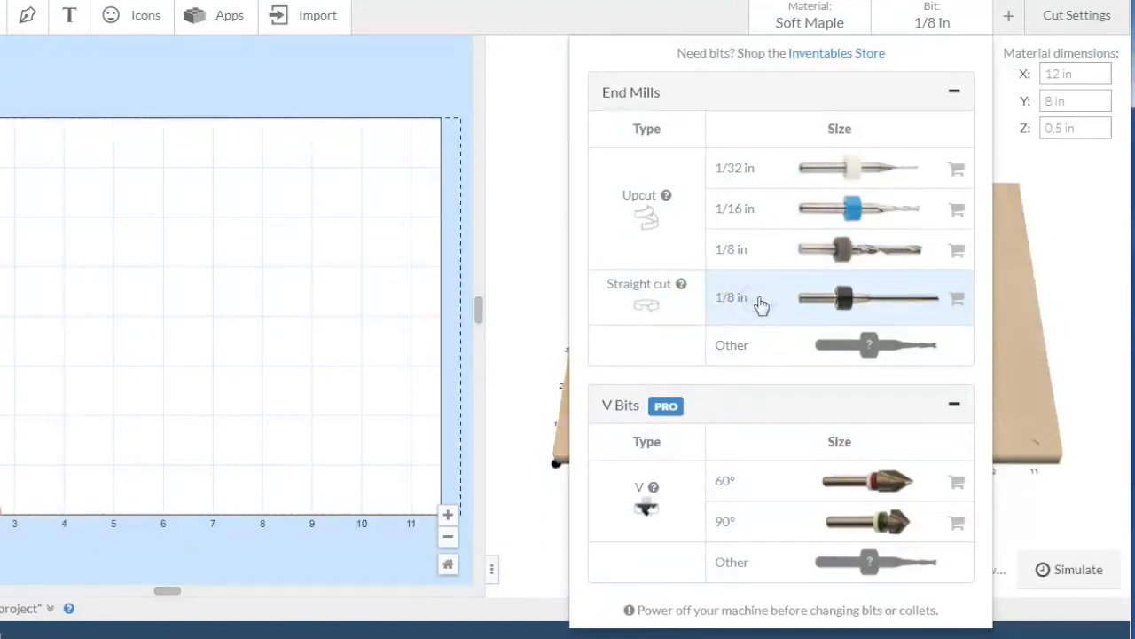
click(755, 313)
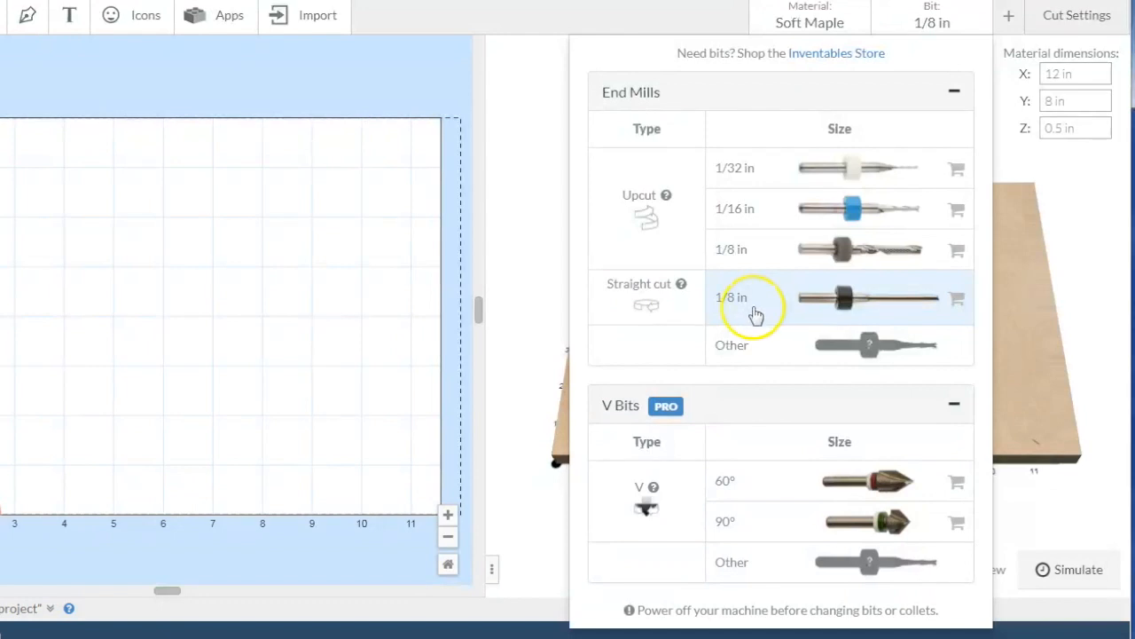
click(1089, 254)
- Set the material dimensions to X 5.5 in, Y 5.5 in and Z 0.52 in
click(1025, 79)
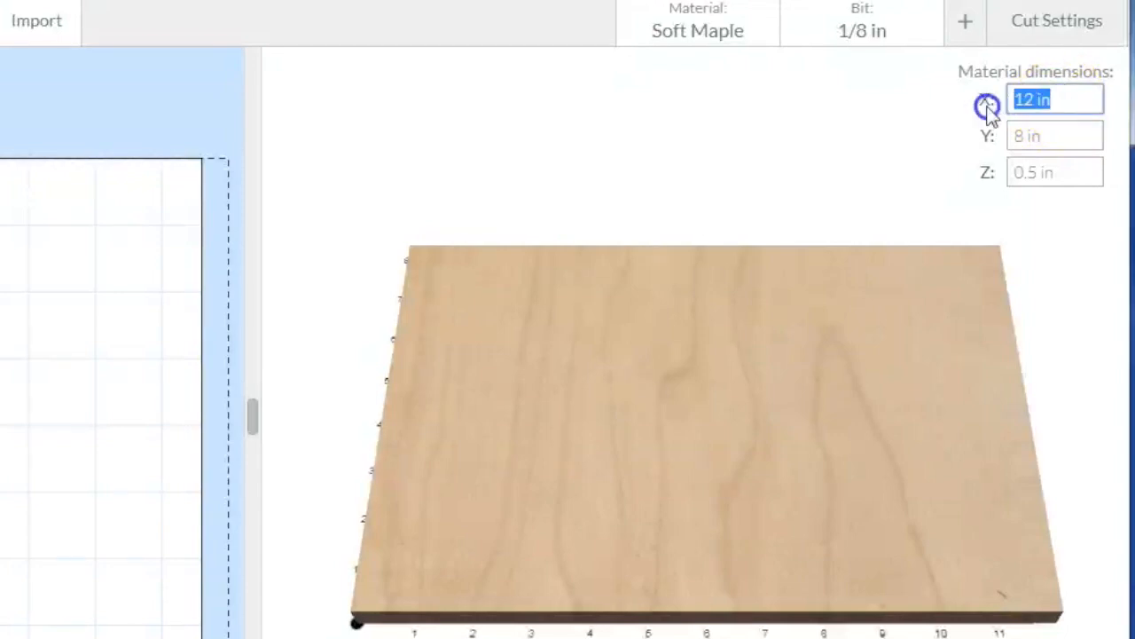
text(5.5)
key(Tab)
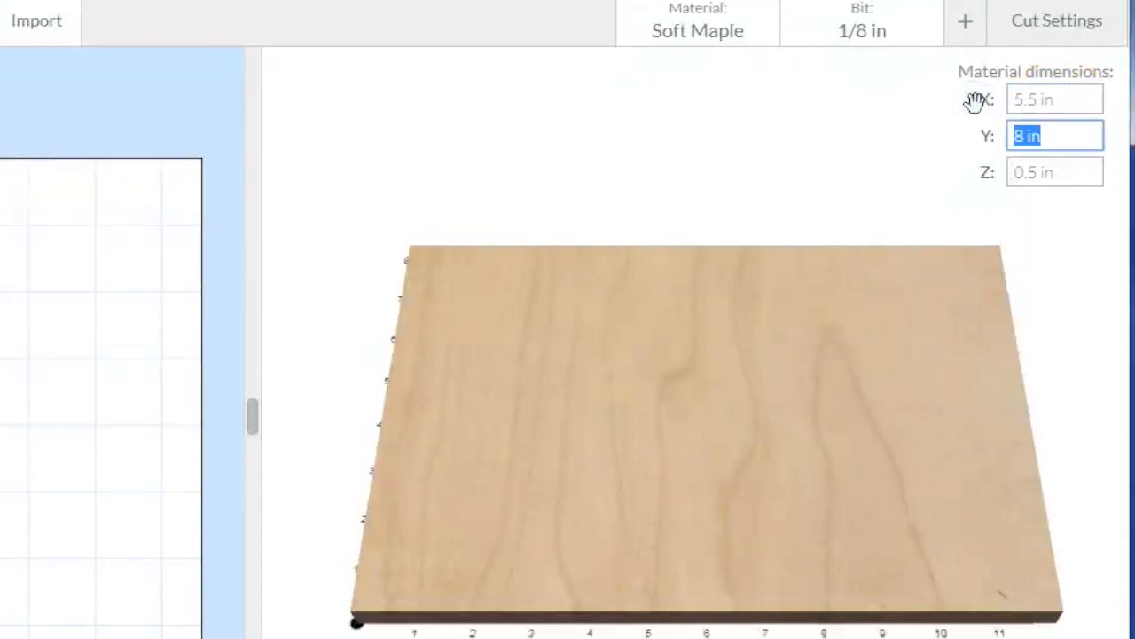
text(5.5)
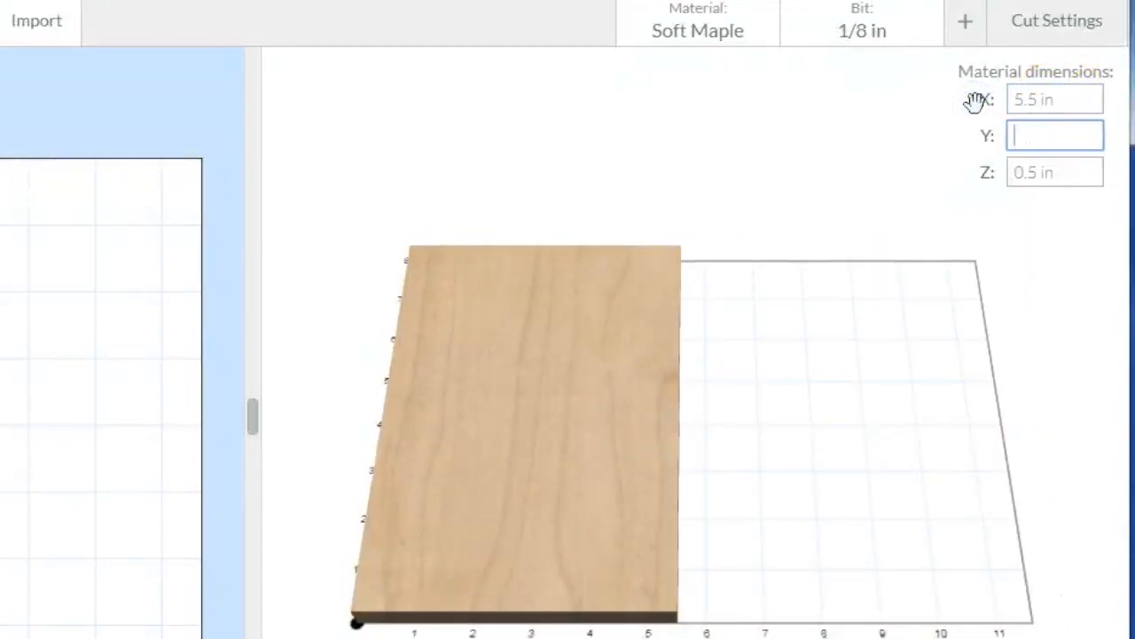
text(53.)
key(Tab)
text(.)
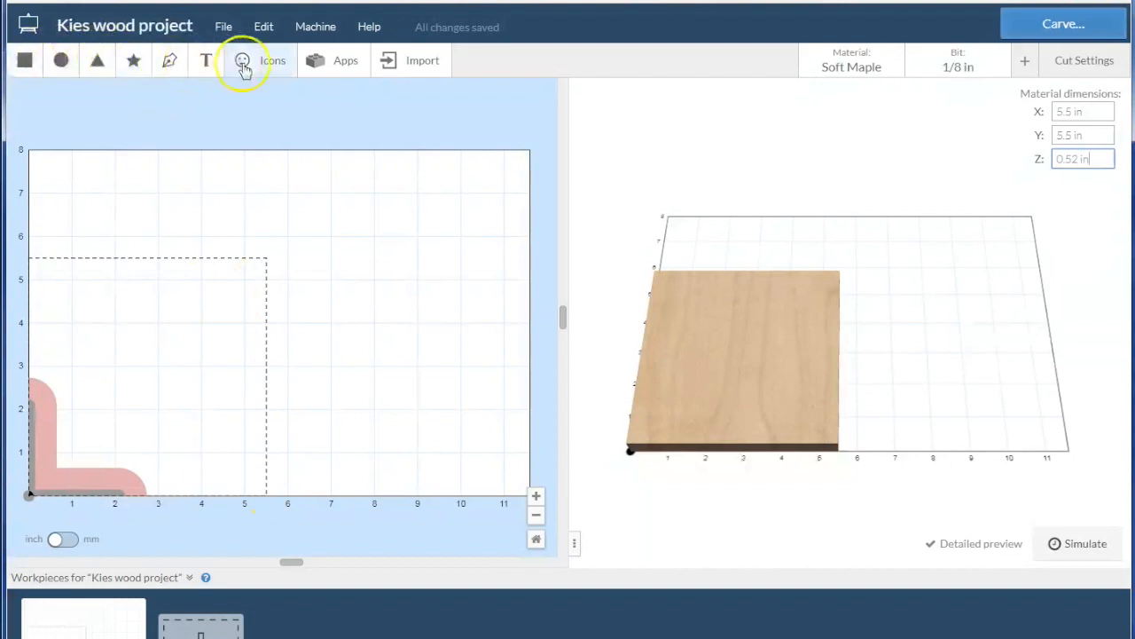
click(410, 61)
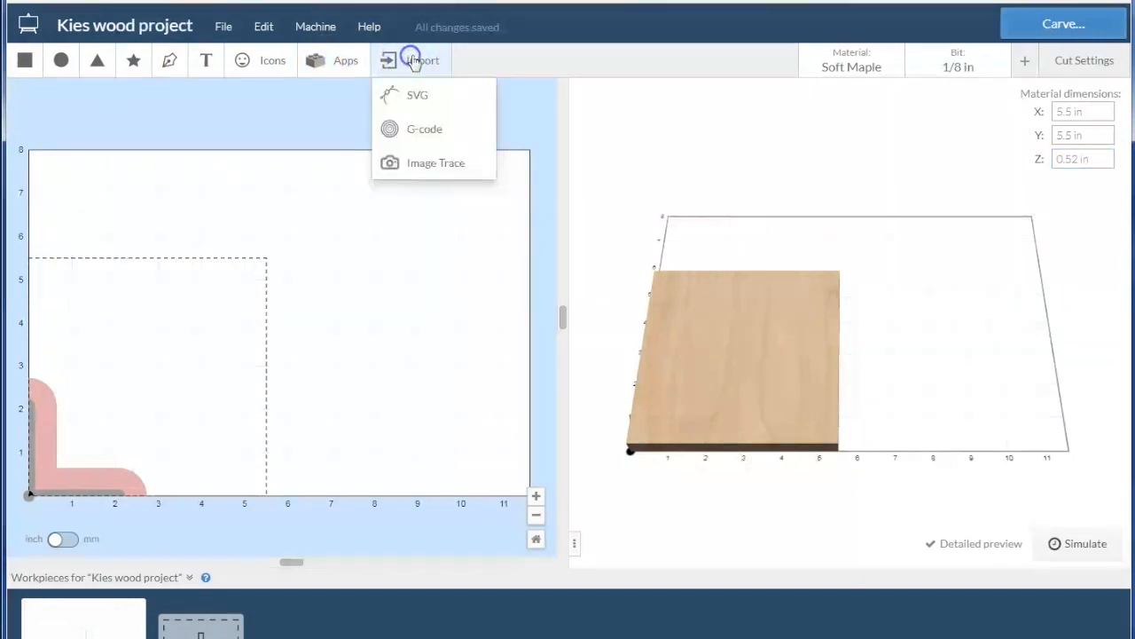
click(515, 112)
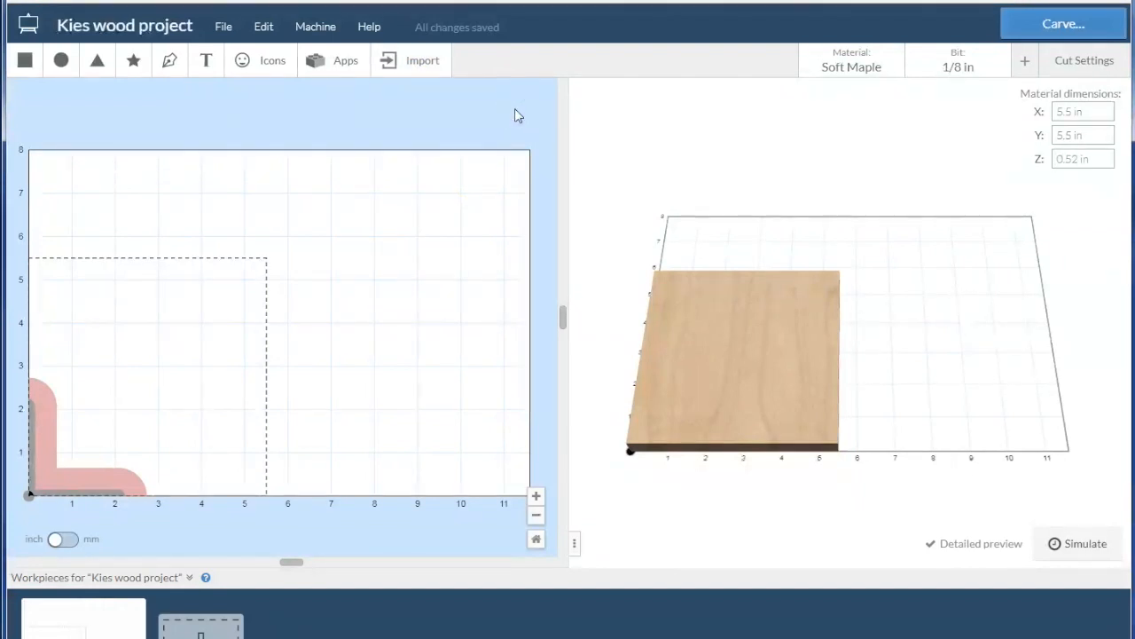
- Add the circular interlaced knot icon from the icon library to the design and delete it again
click(271, 64)
scroll(621, 279, down, 10)
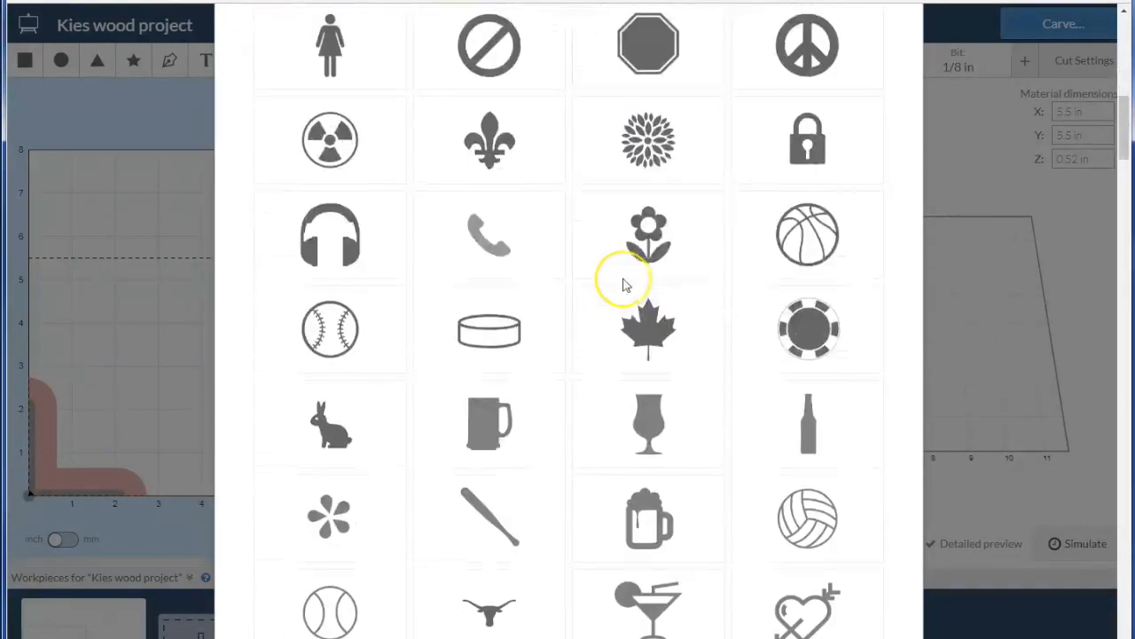
scroll(624, 284, down, 14)
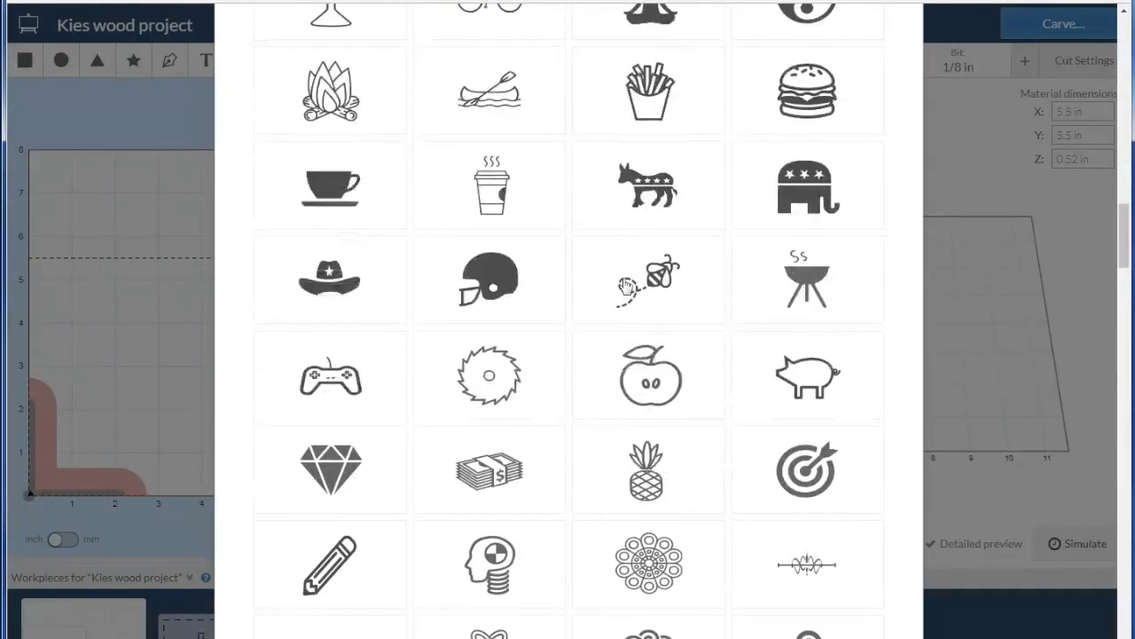
scroll(624, 283, down, 4)
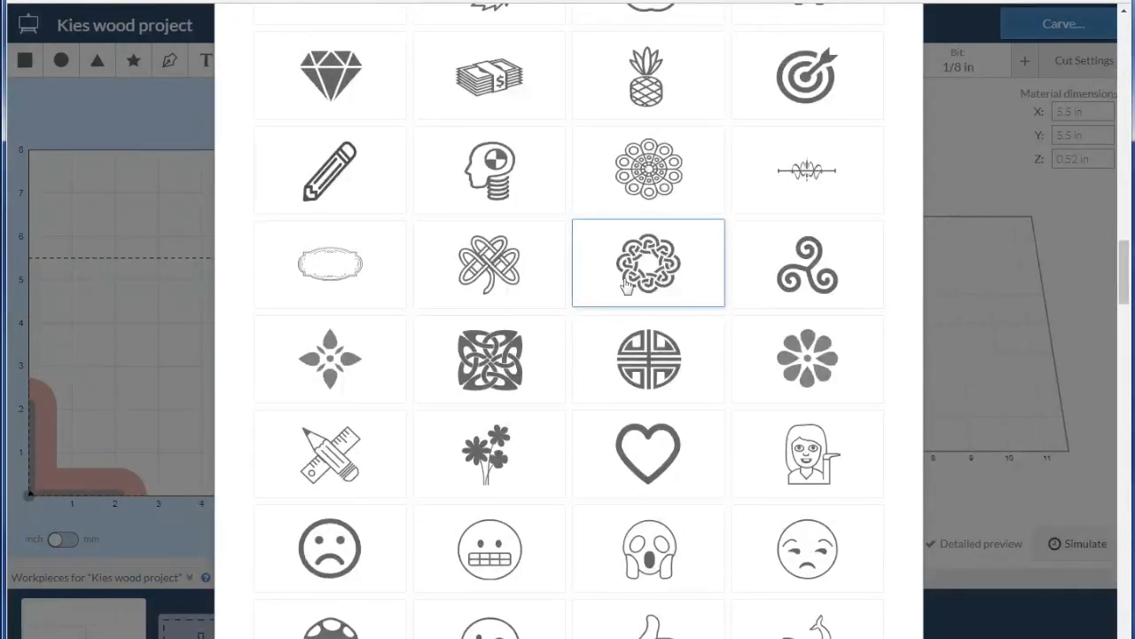
click(626, 282)
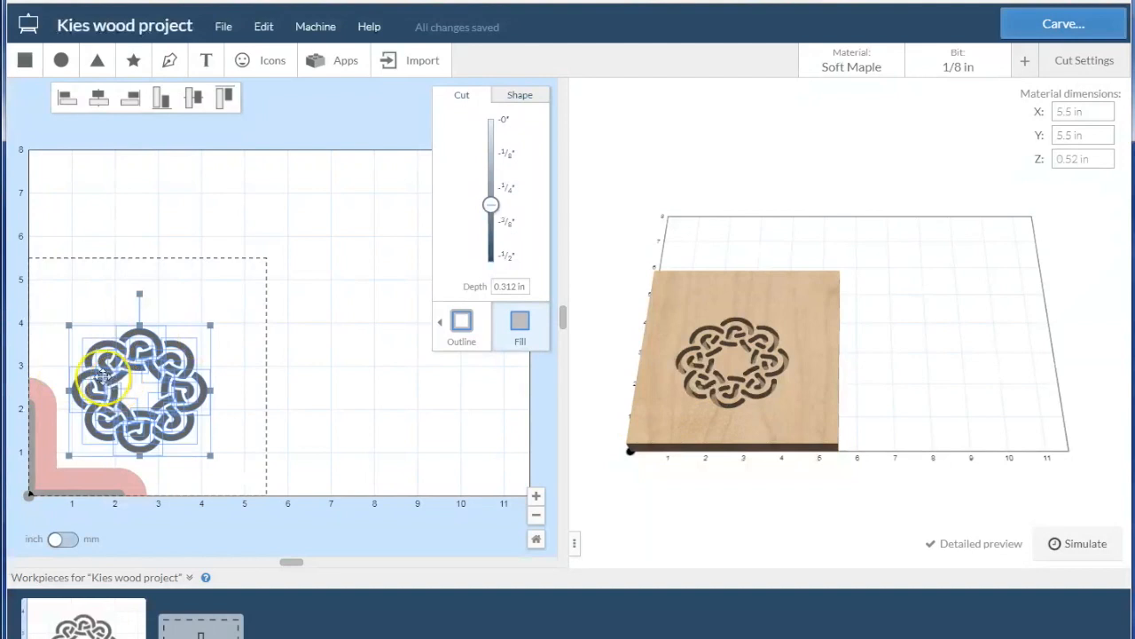
key(Delete)
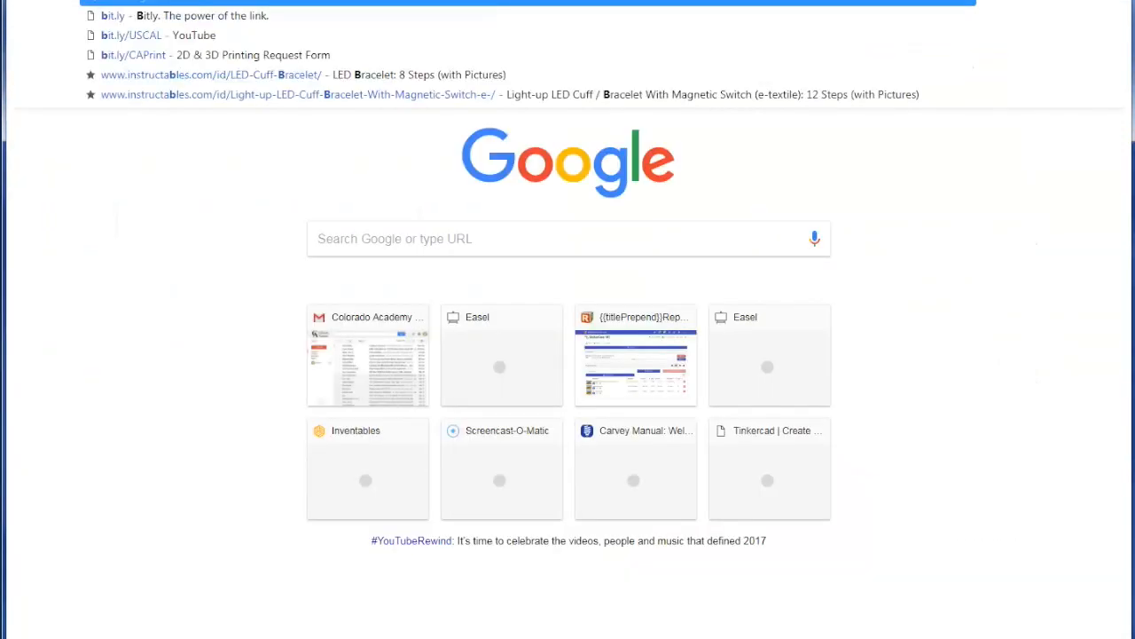
- Search Google for "bird" in the browser and show the image results
text(bird)
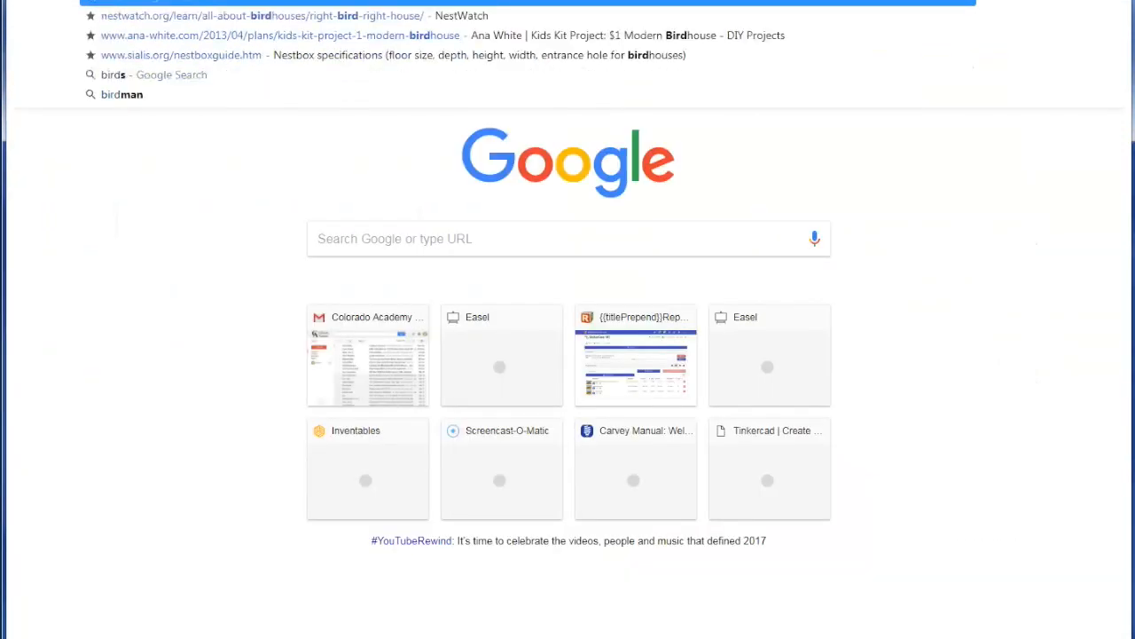
key(Return)
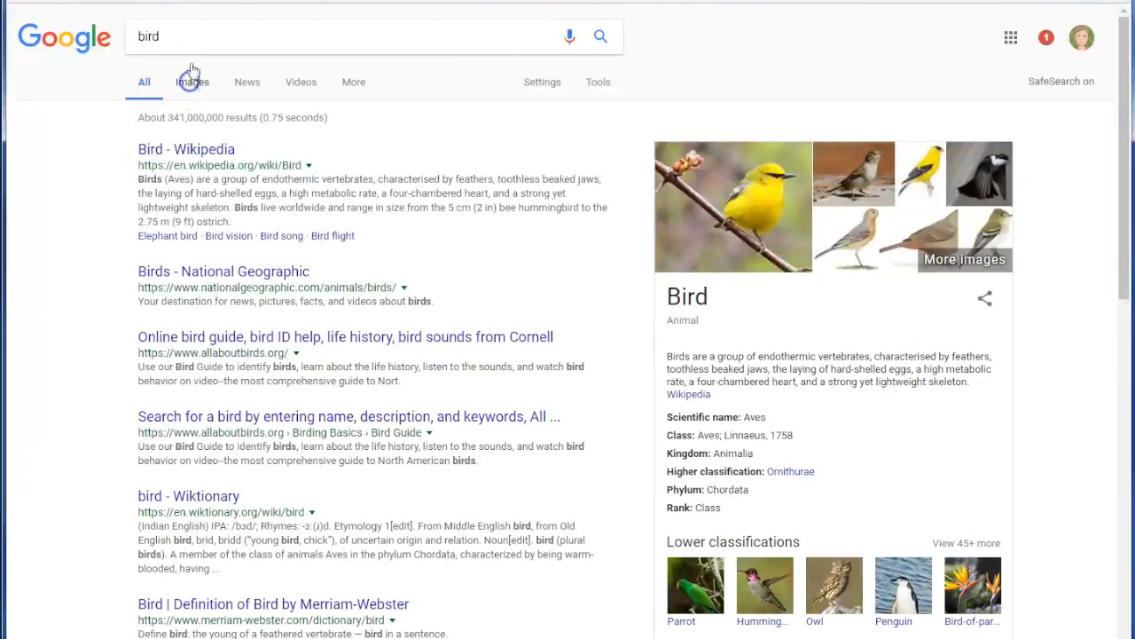
click(187, 82)
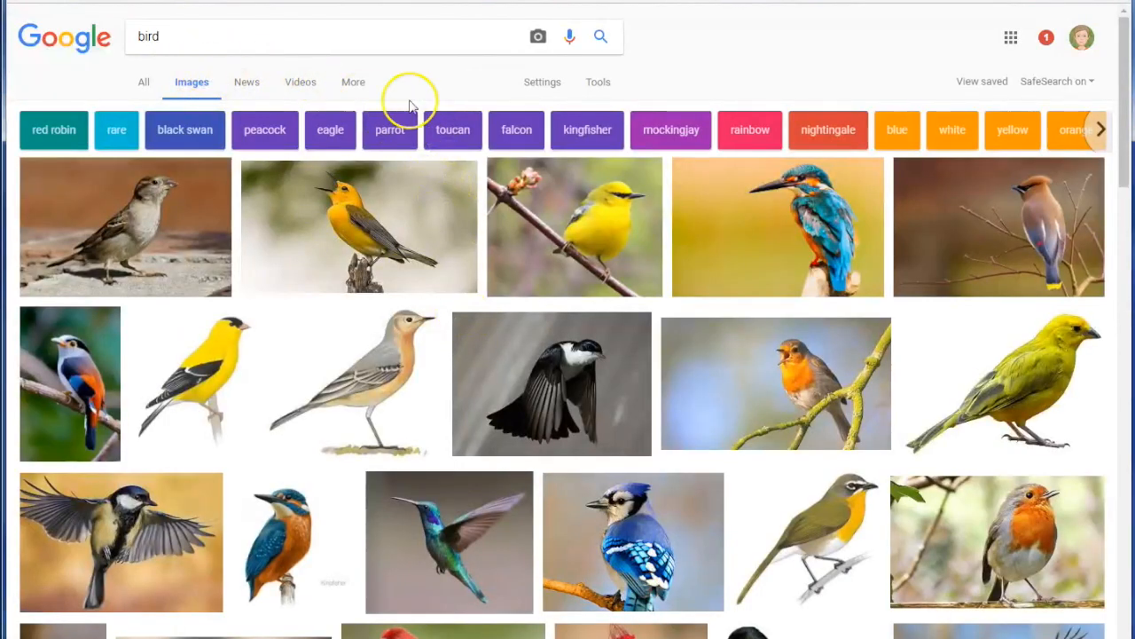
- Filter the bird image results by colour to Black and white
click(357, 82)
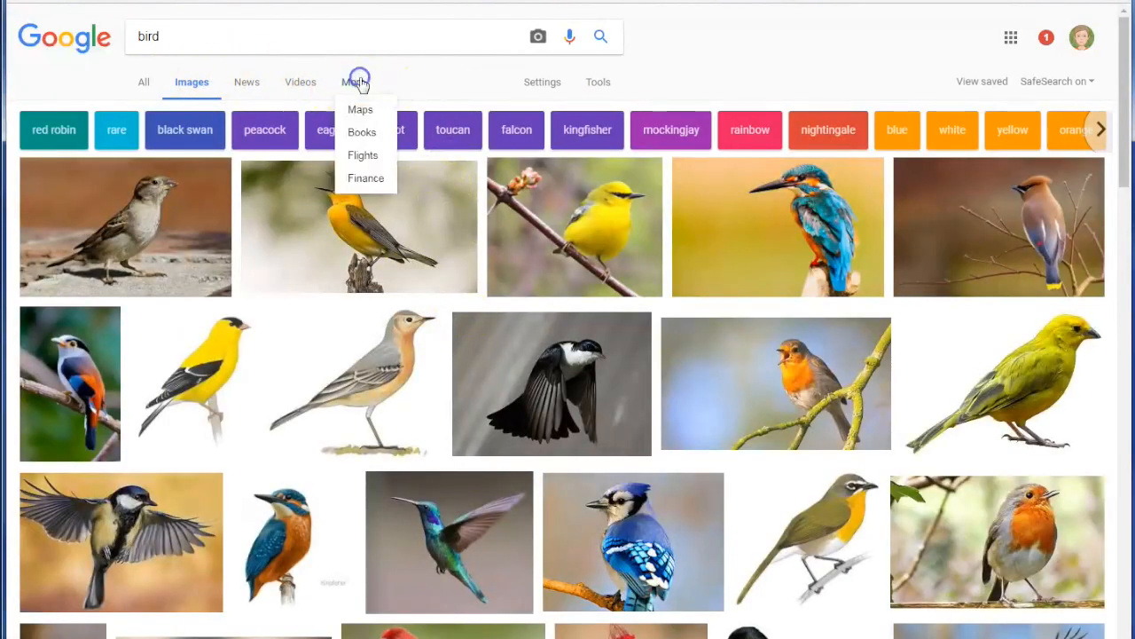
click(433, 77)
click(585, 87)
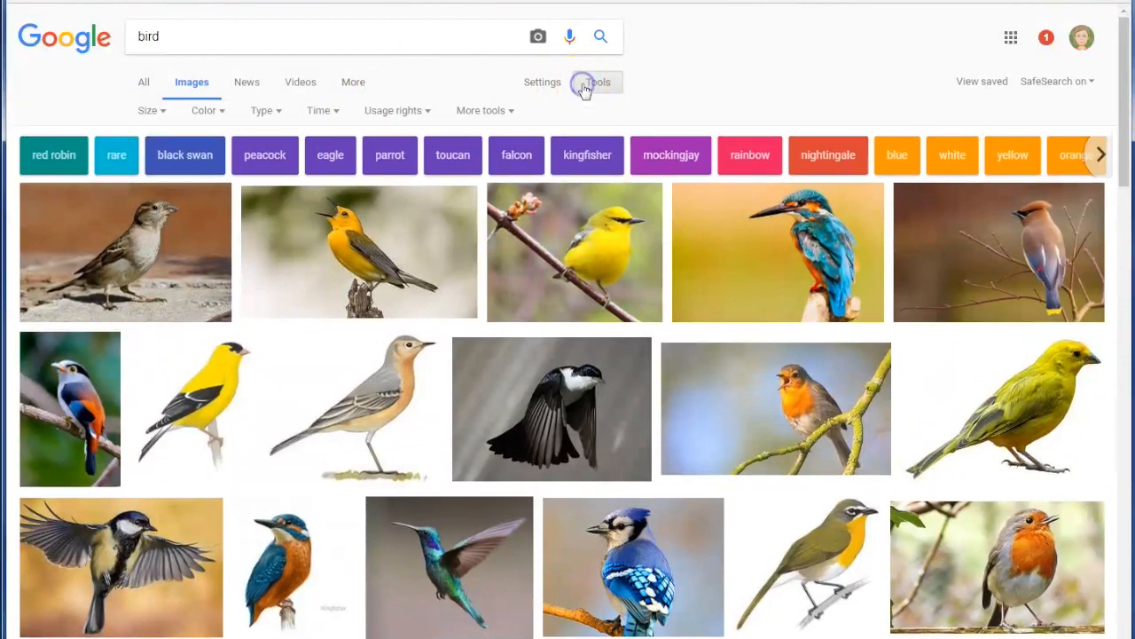
click(206, 111)
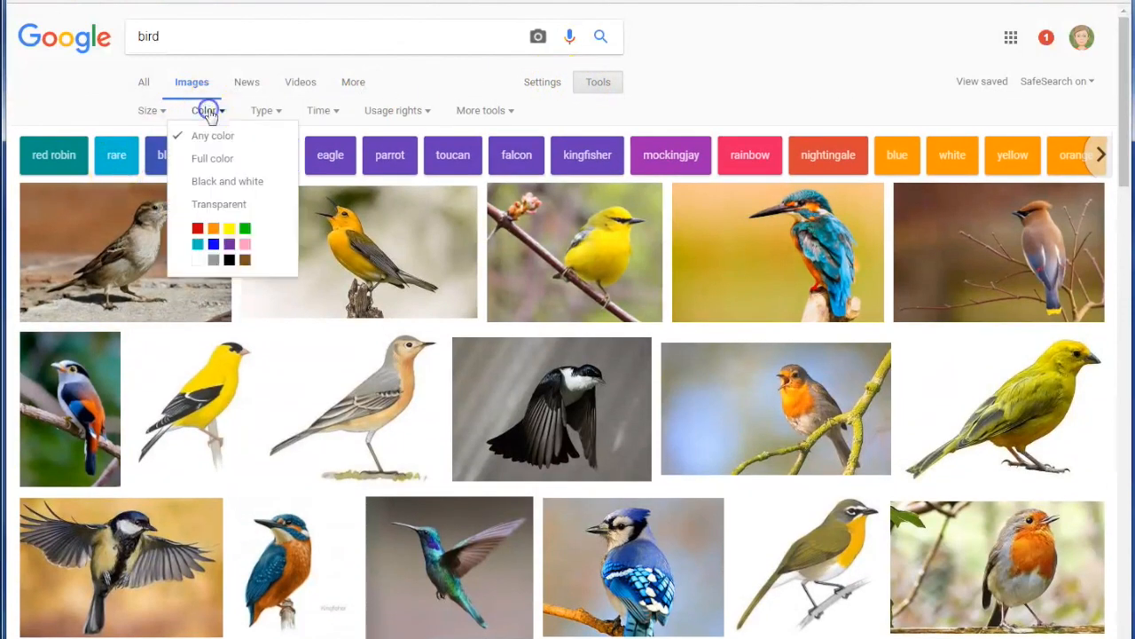
click(233, 181)
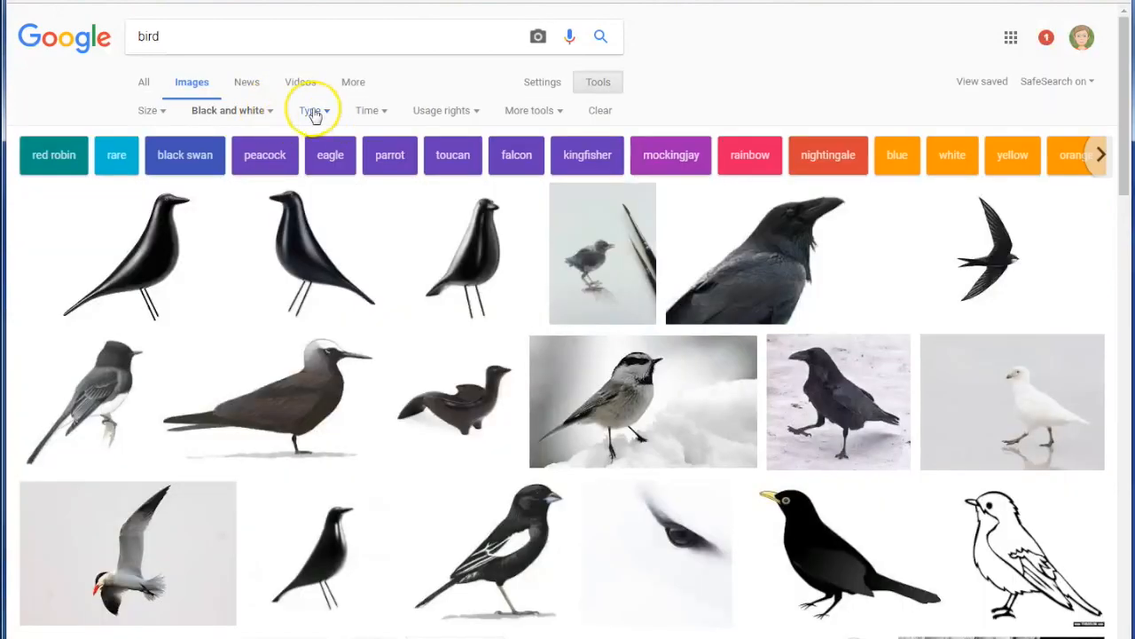
- Try the Line drawing type filter on the bird images, and change the type to Clip art
click(316, 112)
click(347, 231)
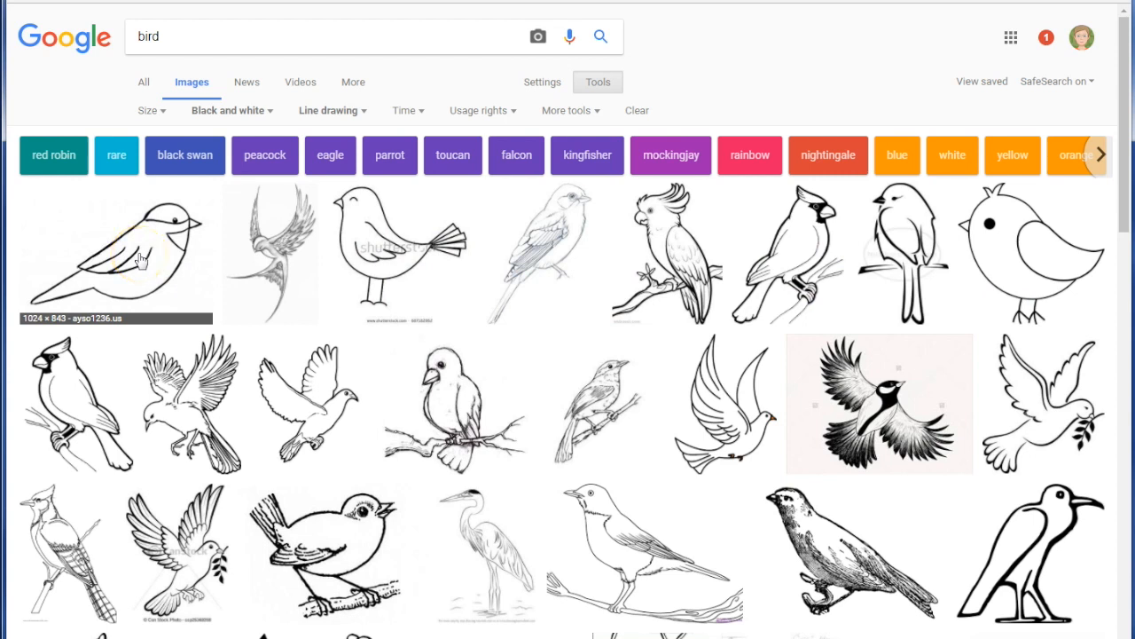
click(325, 112)
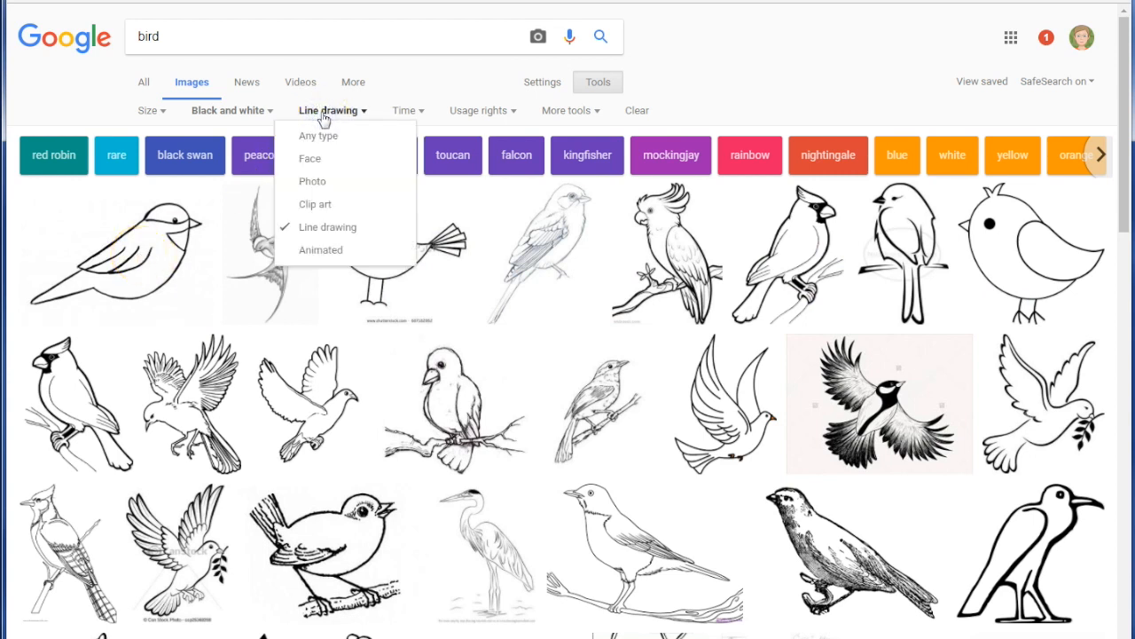
click(325, 205)
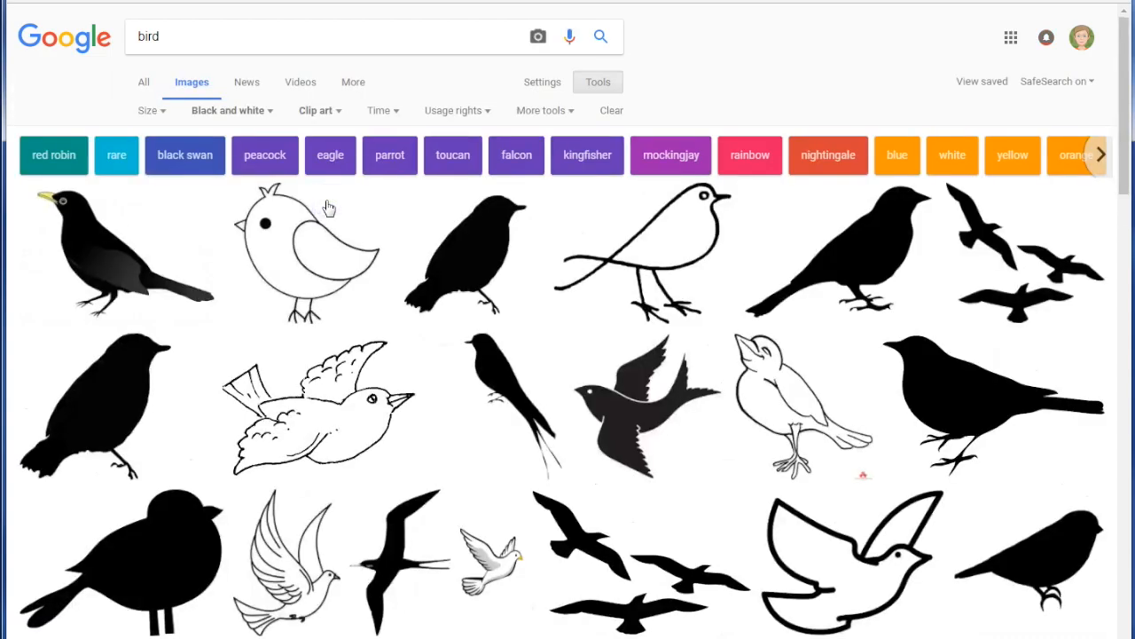
- Save the round outlined chick image to the Desktop as a JPEG named bird-clipart-stencil-art
click(330, 257)
right_click(381, 344)
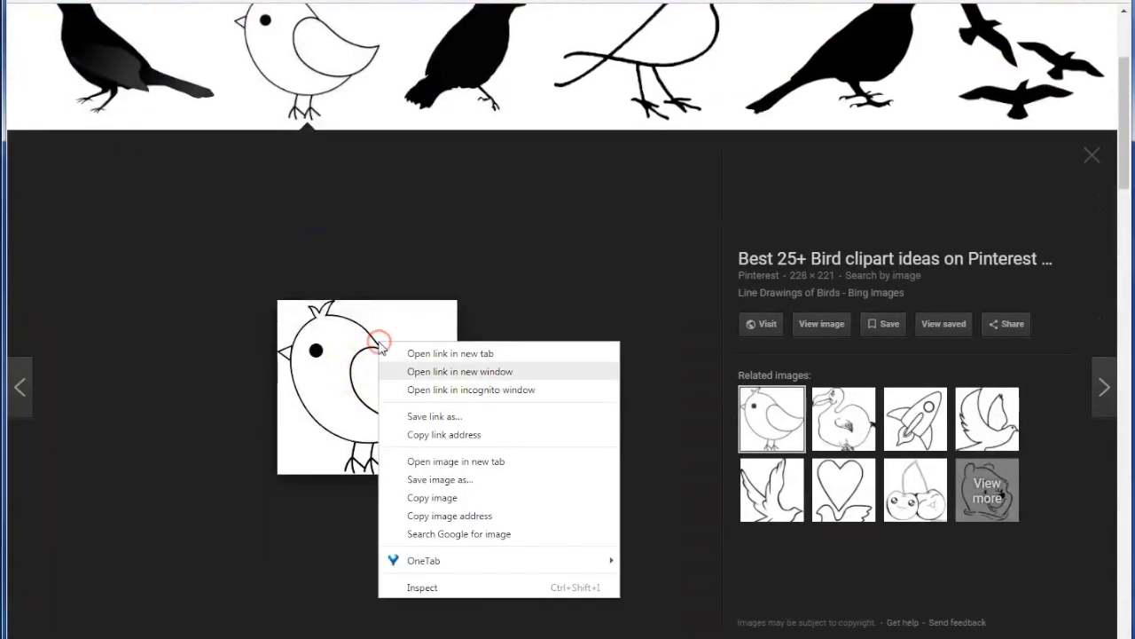
click(476, 481)
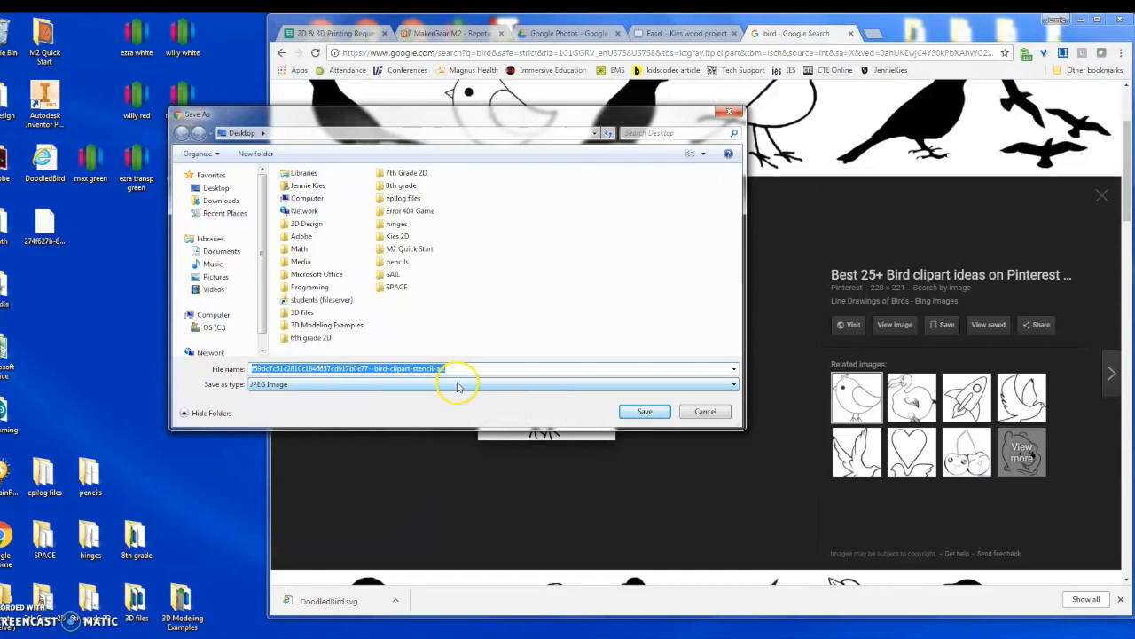
click(408, 367)
drag(372, 368, 256, 373)
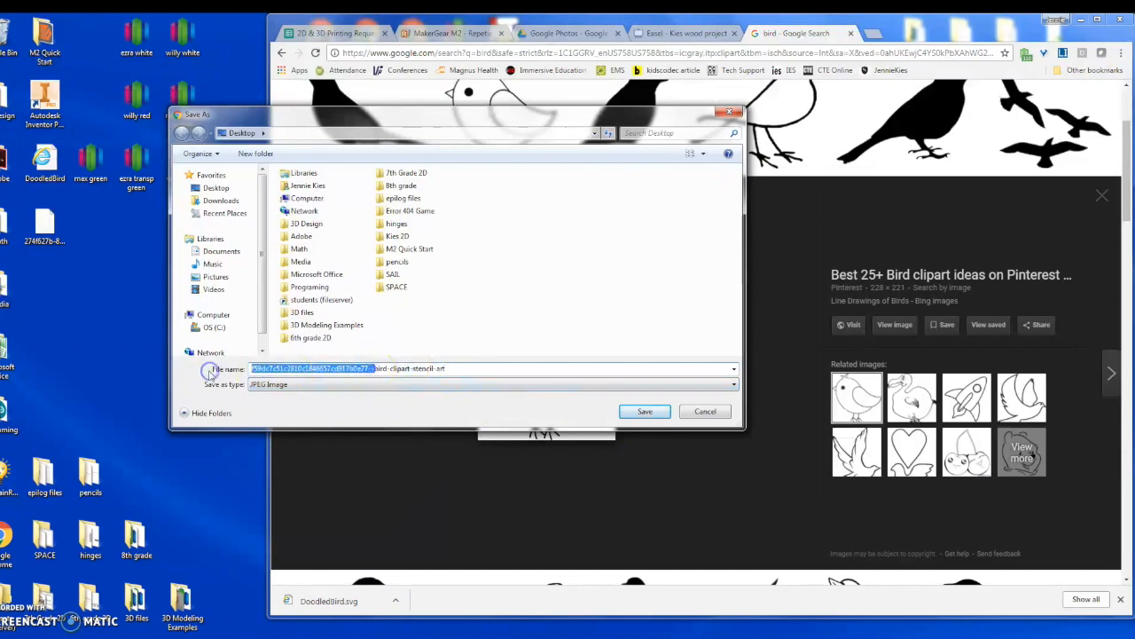
key(BackSpace)
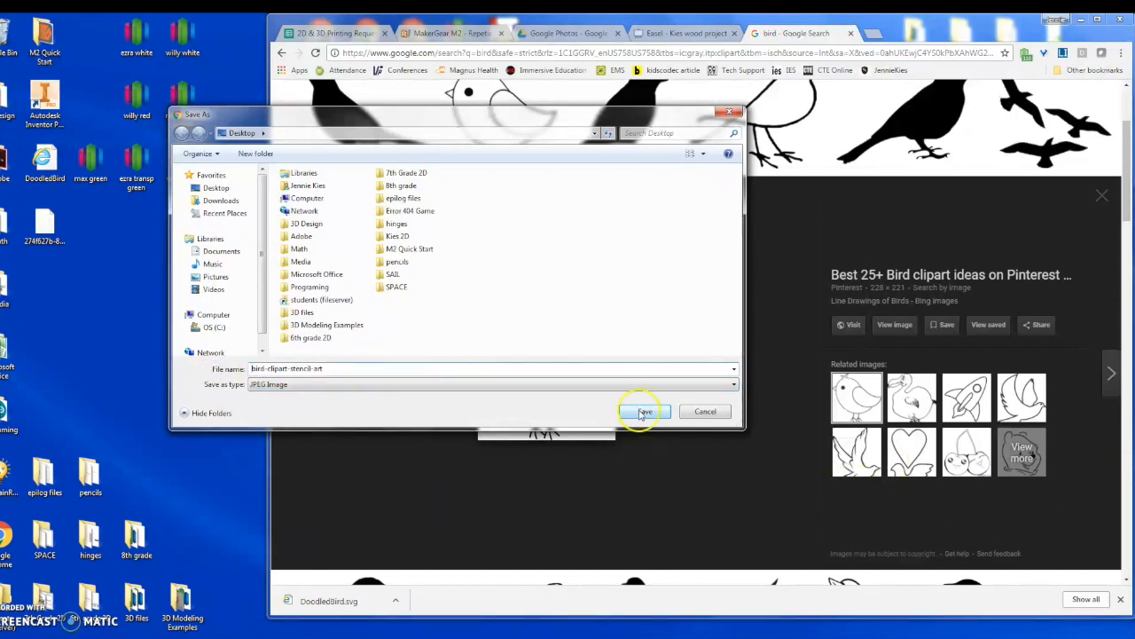
click(645, 411)
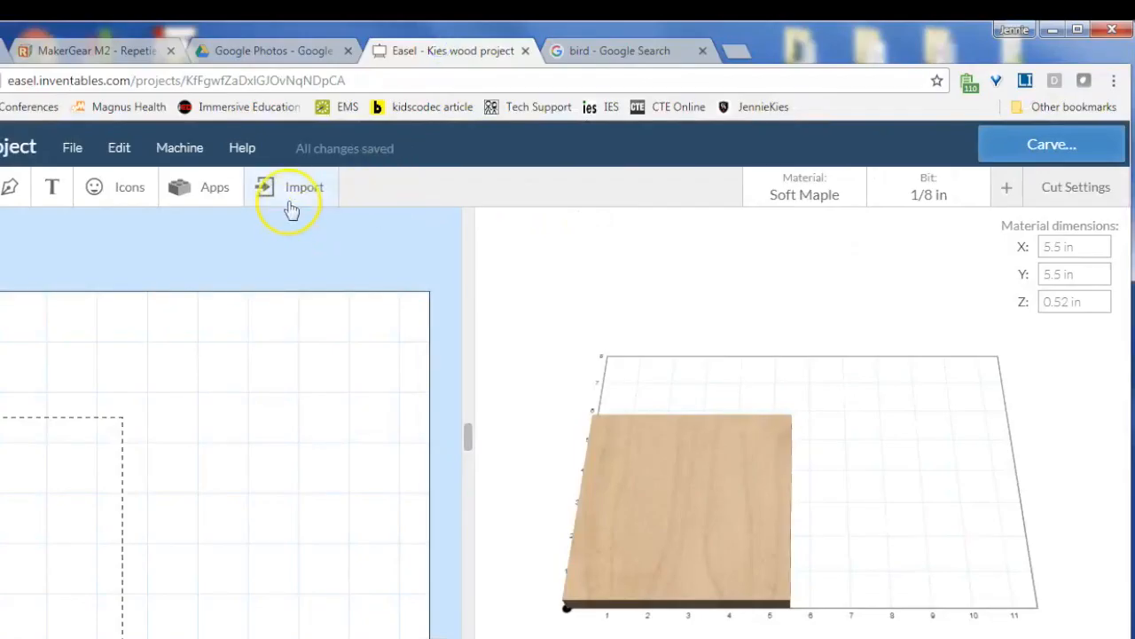
- Switch back to Easel and upload the saved bird-clipart-stencil-art image from the desktop into Image Trace
click(288, 193)
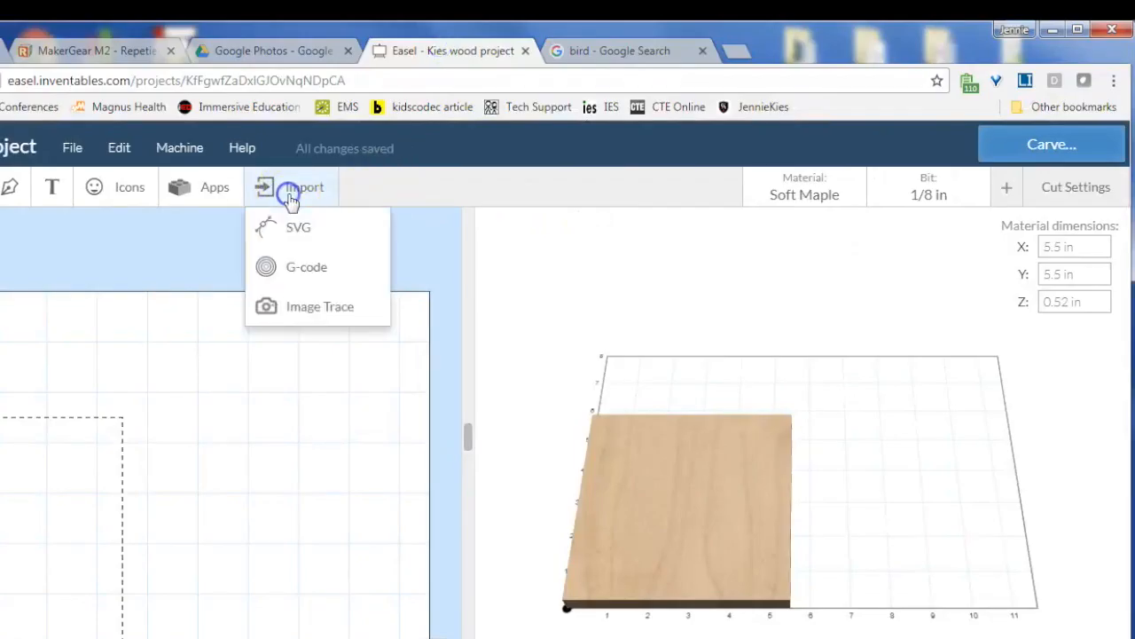
click(304, 301)
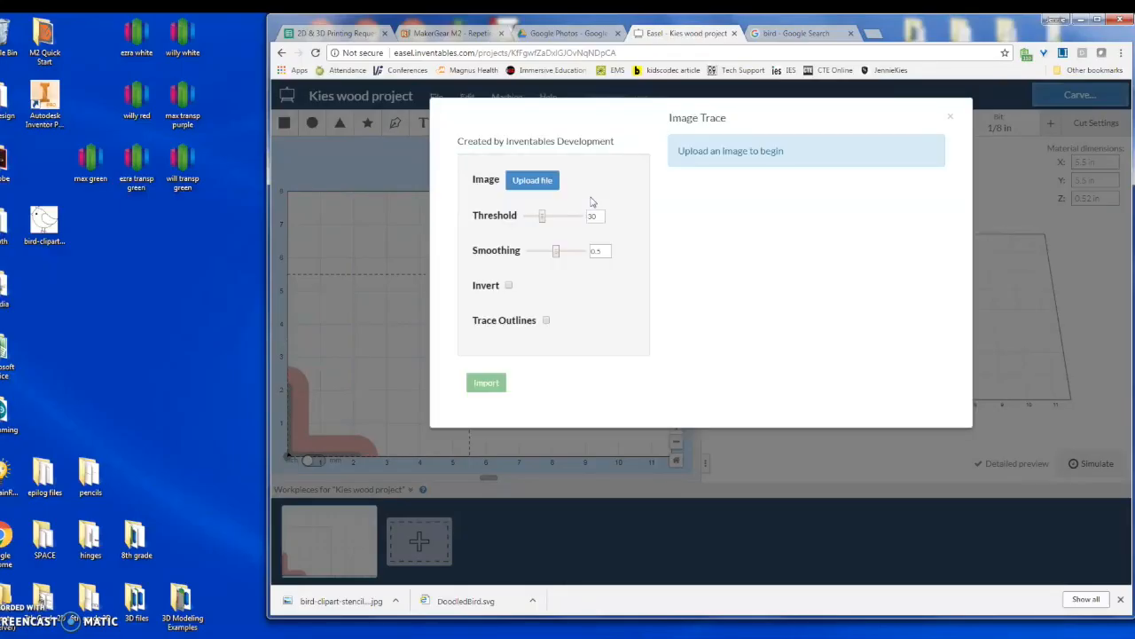
click(531, 181)
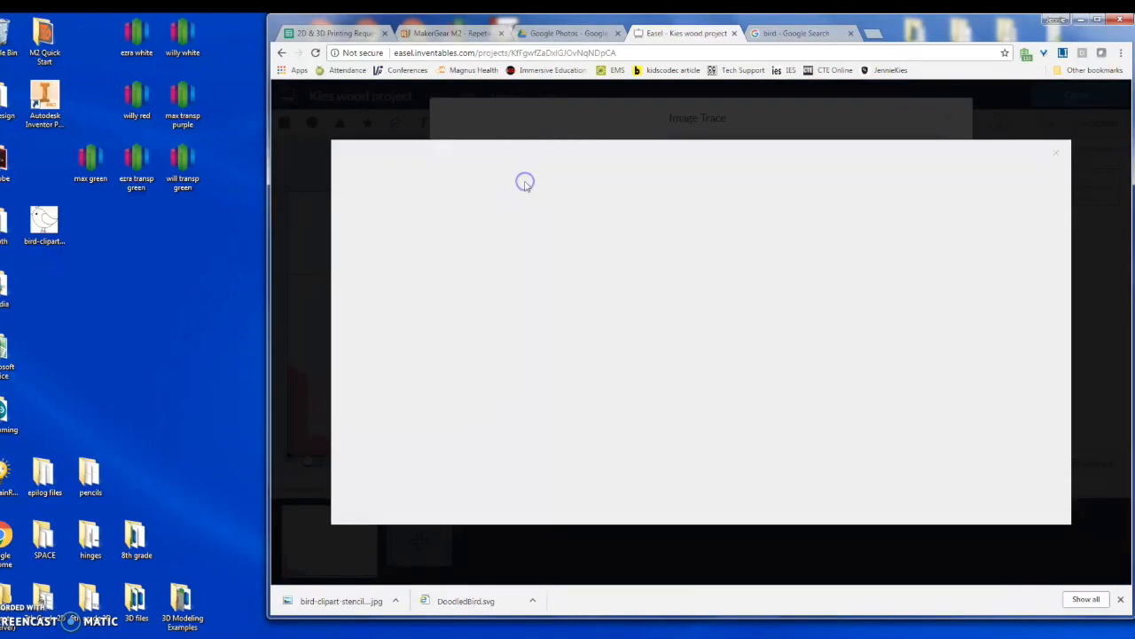
mouse_move(45, 220)
mouse_down()
mouse_move(732, 390)
mouse_move(740, 375)
mouse_up()
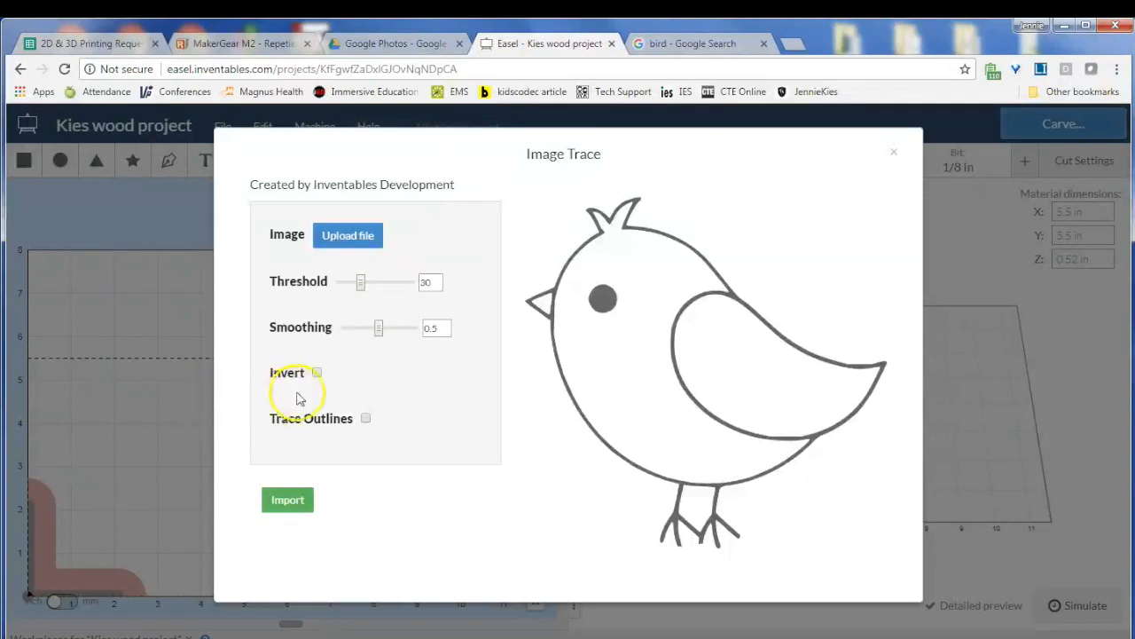
- Try the Invert and Trace Outlines options on the bird trace, and turn each one off again
click(316, 373)
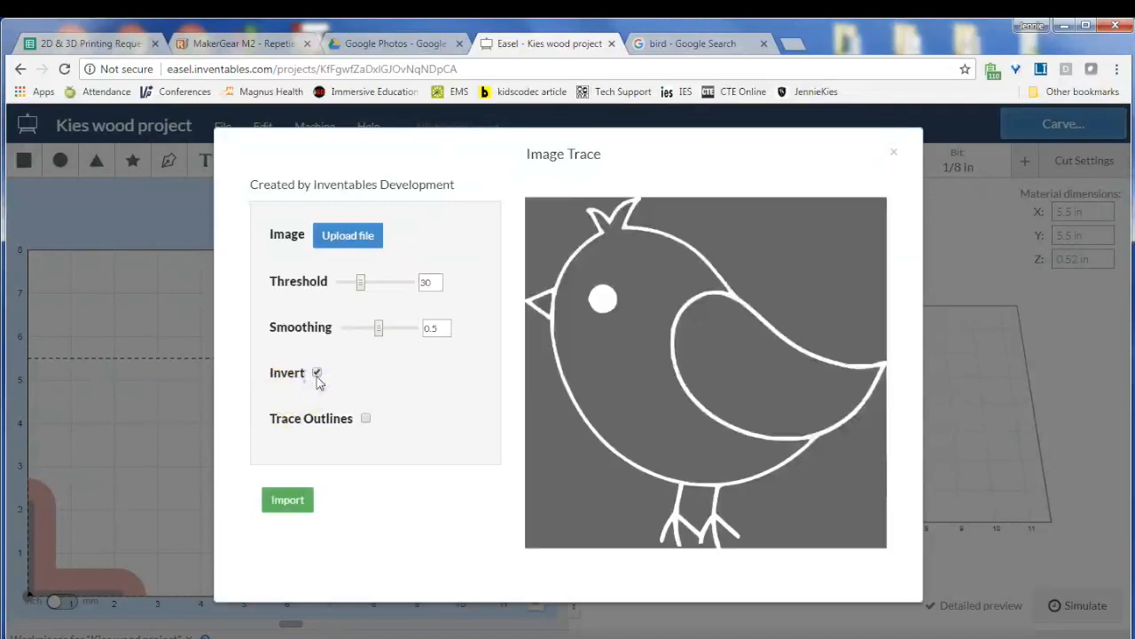
click(316, 373)
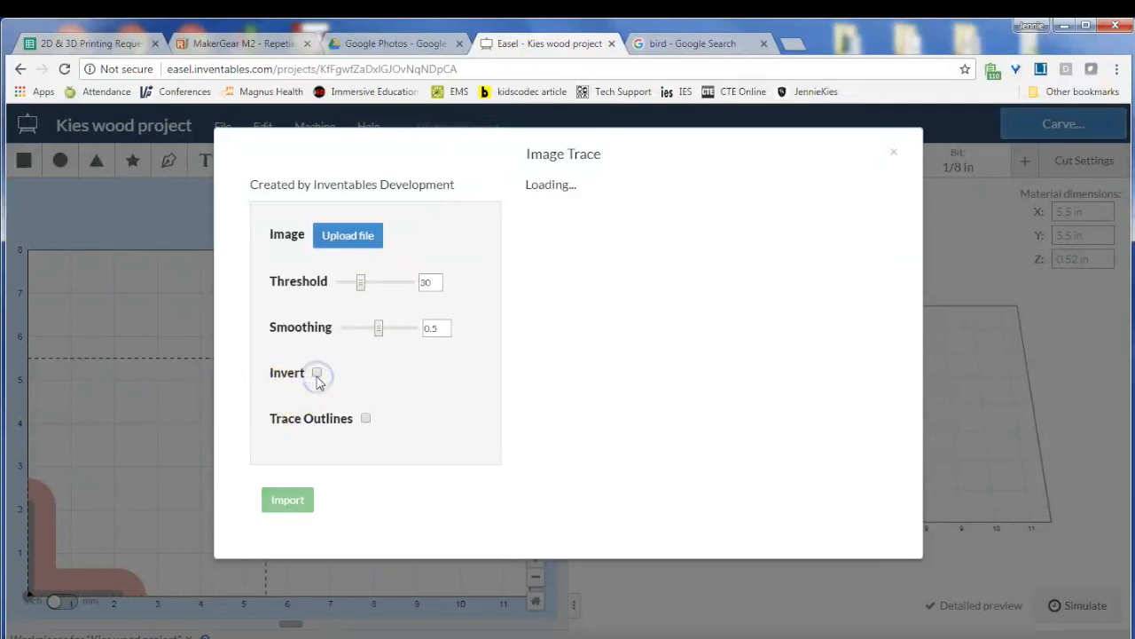
click(365, 418)
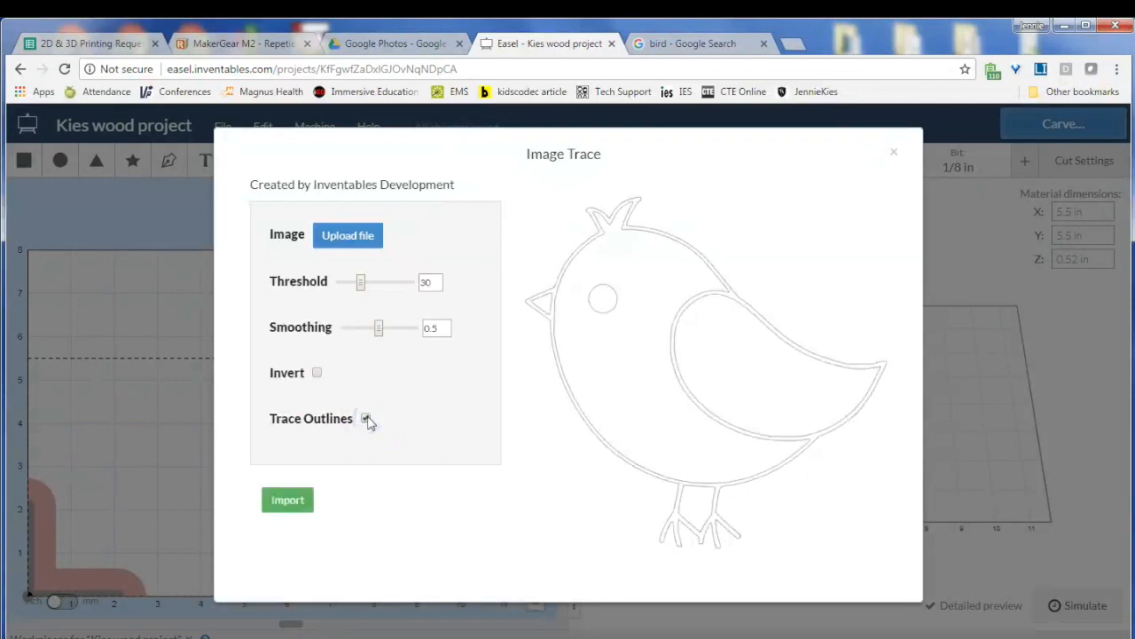
click(367, 419)
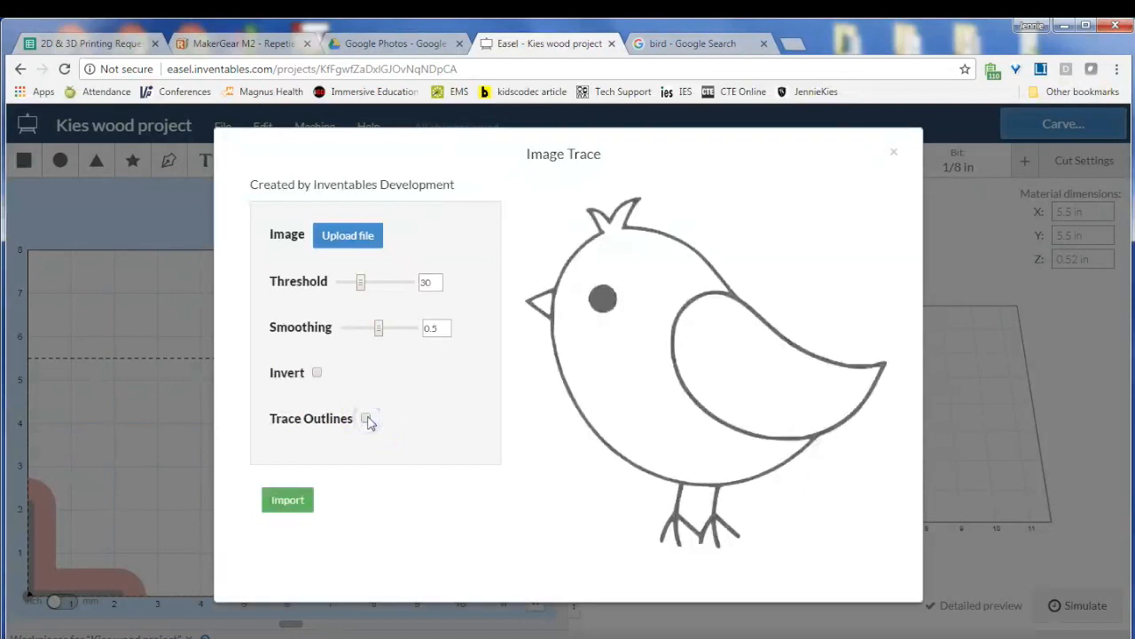
- Import the traced bird and scale it down to about 4.18 by 4.06 in so it fits within the material boundary
click(287, 499)
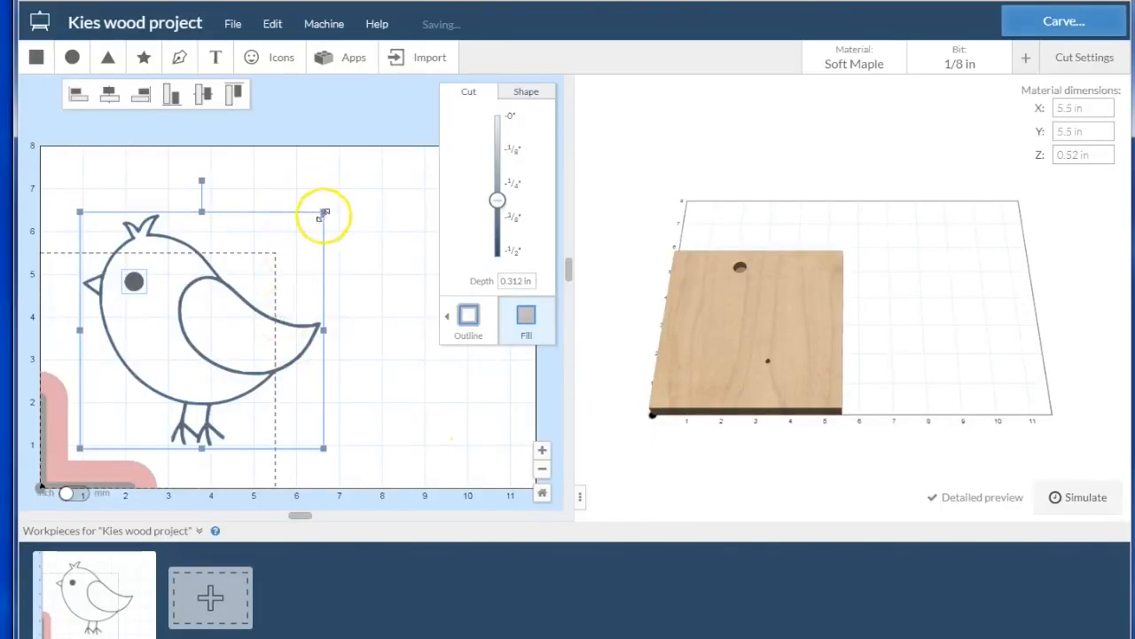
drag(315, 316, 235, 404)
drag(245, 297, 258, 268)
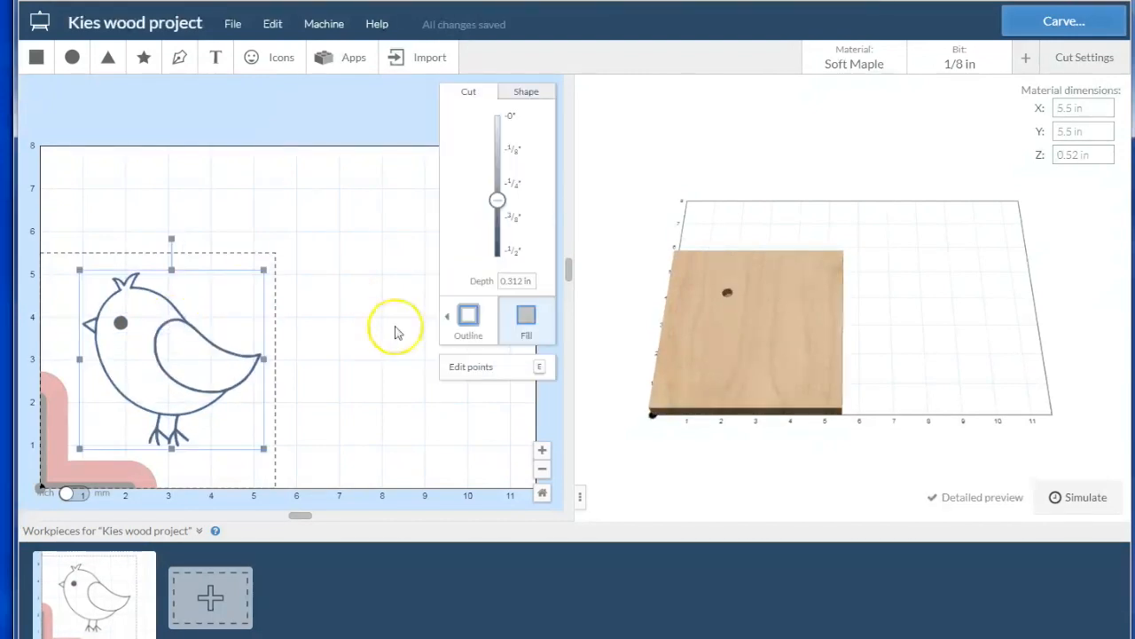
- Compare the Outline and Fill cuts on the bird, choose Outline, and inspect the carved lines in the 3D preview
click(468, 316)
click(523, 315)
click(467, 316)
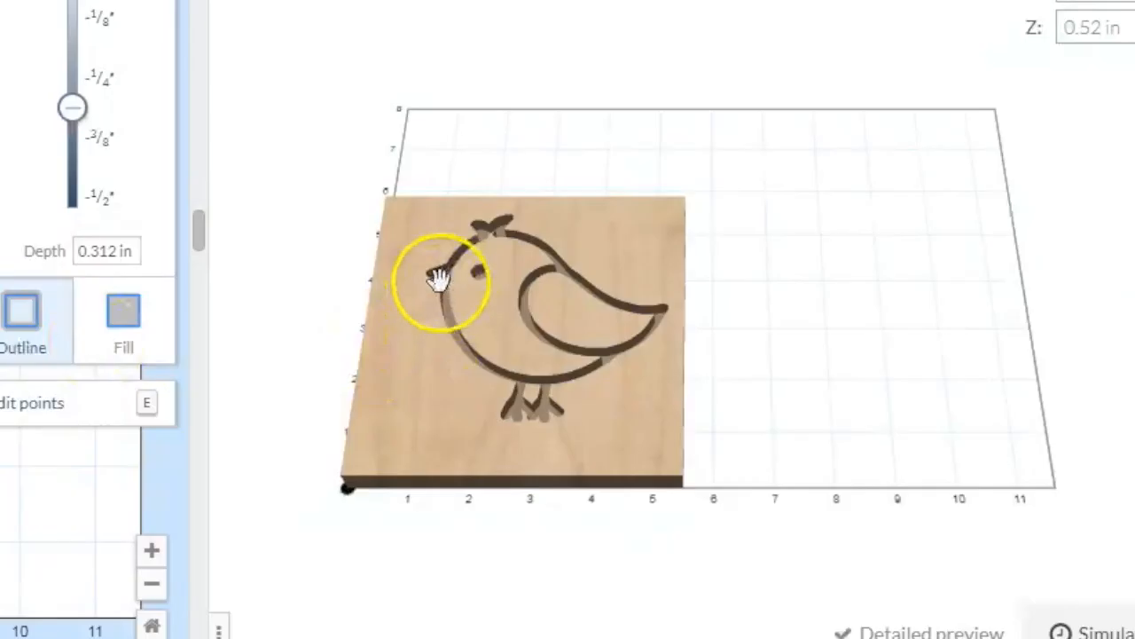
scroll(704, 298, up, 3)
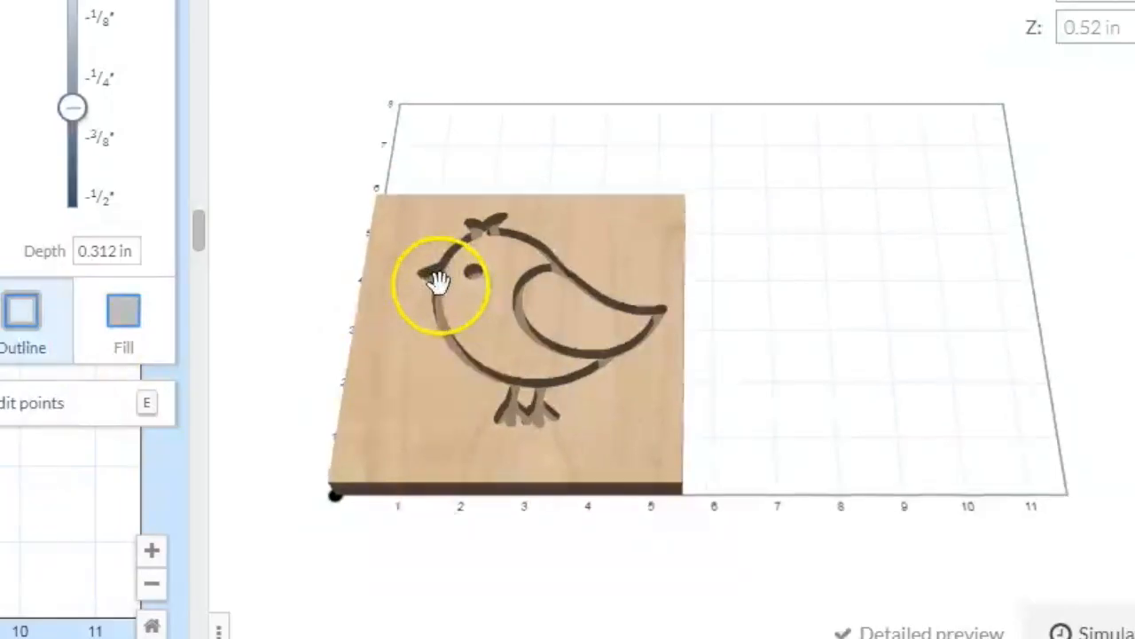
scroll(422, 283, up, 5)
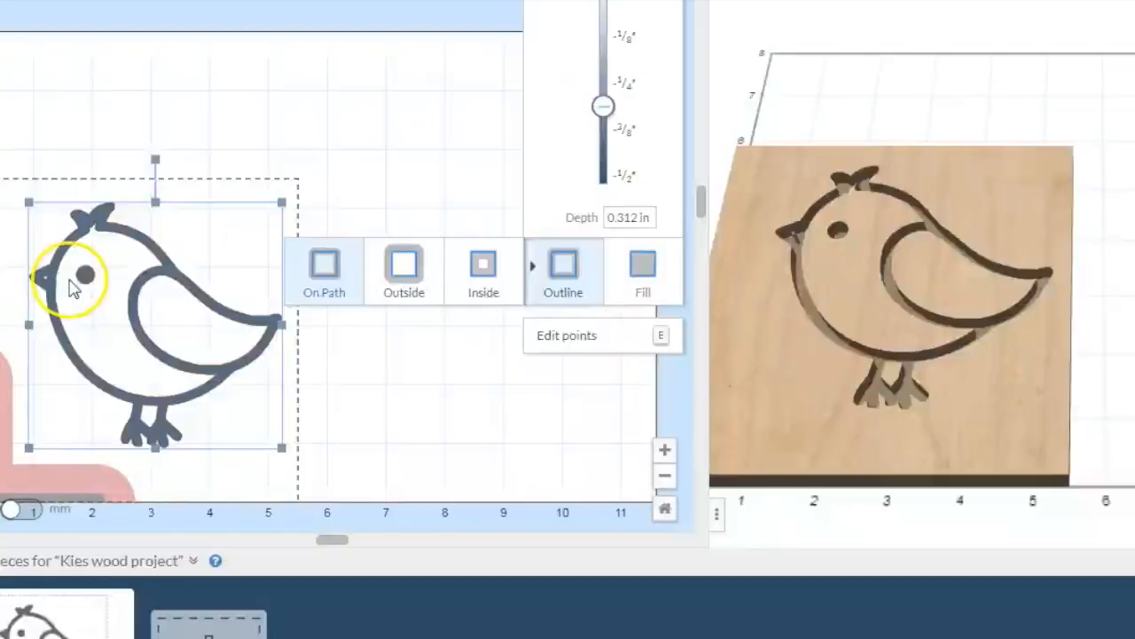
scroll(54, 280, up, 1)
scroll(54, 280, down, 2)
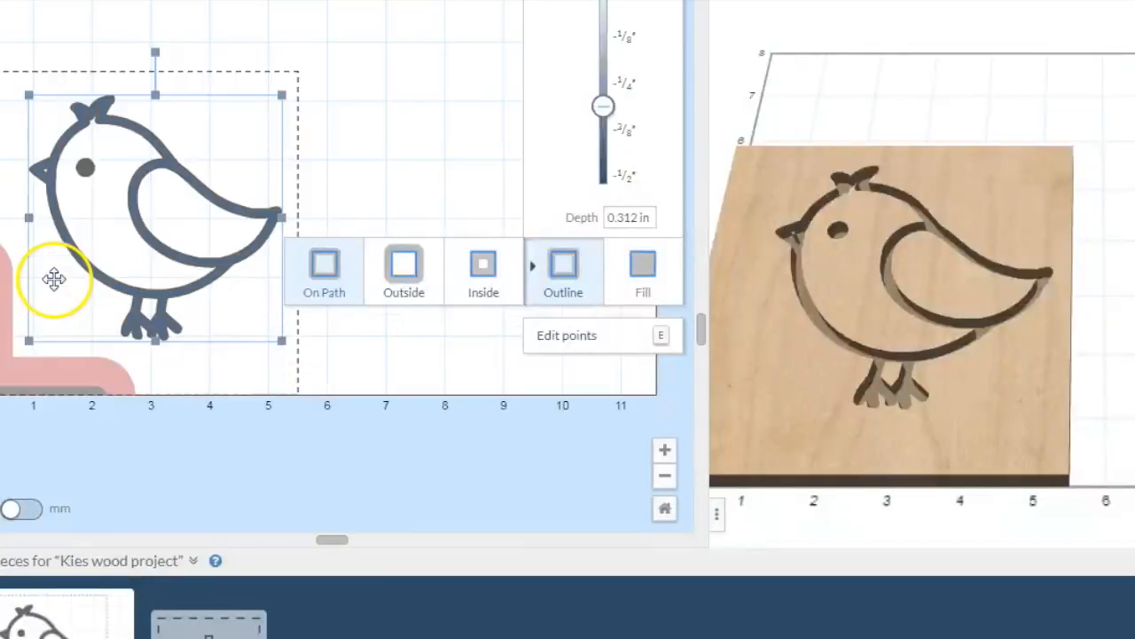
- Try the Inside and Outside outline cuts on the bird, and set the outline cut back to On Path
click(486, 268)
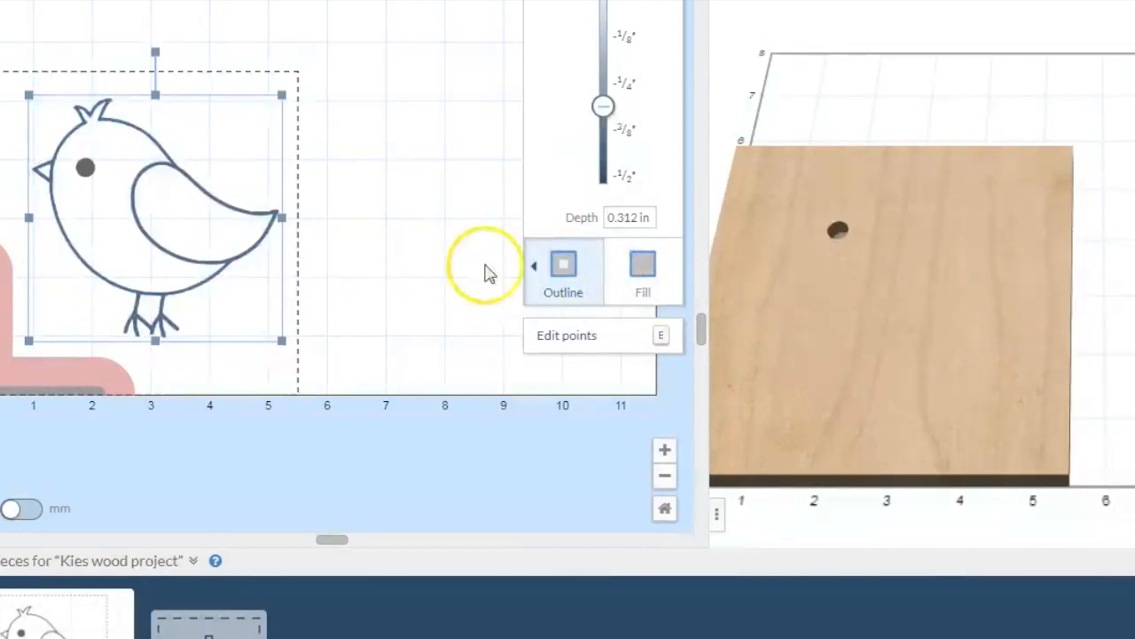
click(534, 265)
click(410, 271)
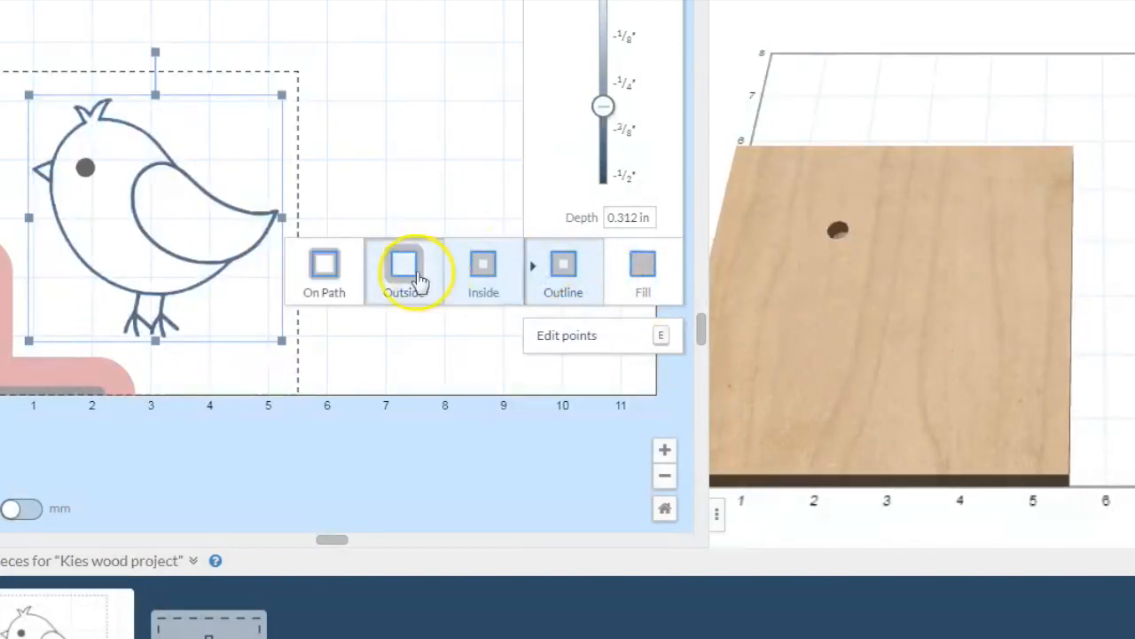
click(566, 262)
click(534, 265)
click(342, 273)
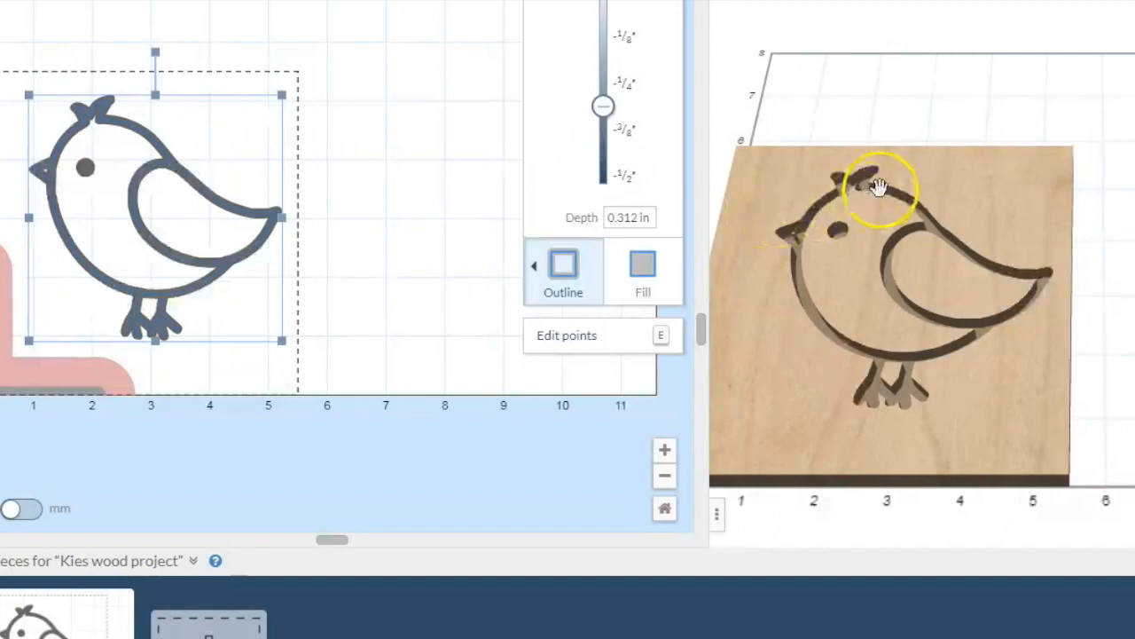
- Edit the points of the bird's body and stretch the beak tip outward until the bird is about 4.49 in wide
drag(952, 85, 1074, 301)
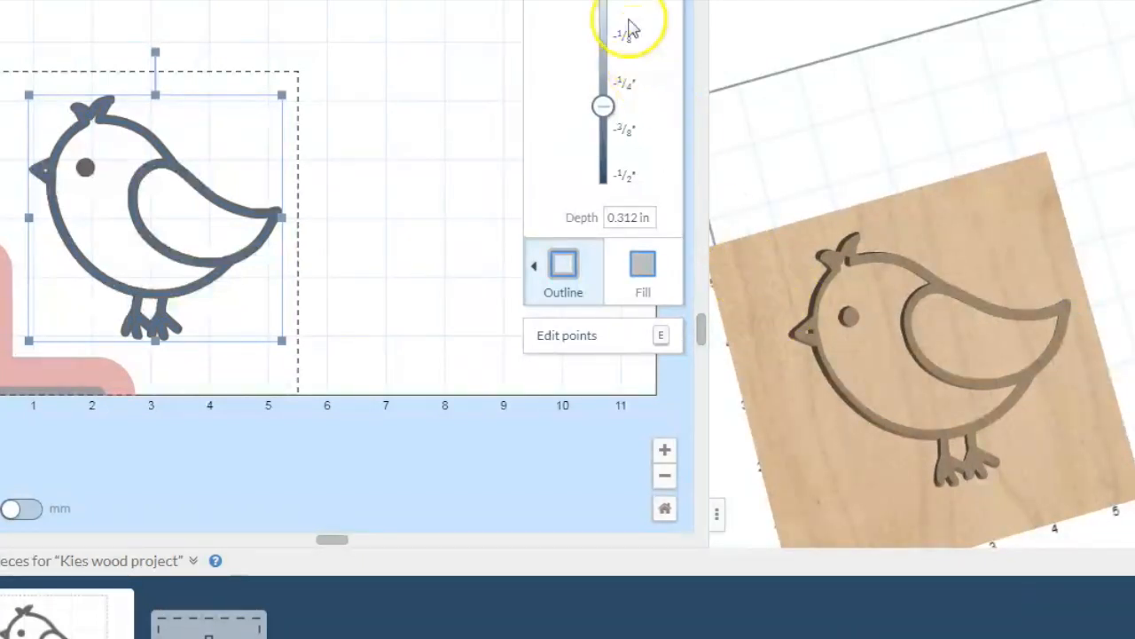
key(Escape)
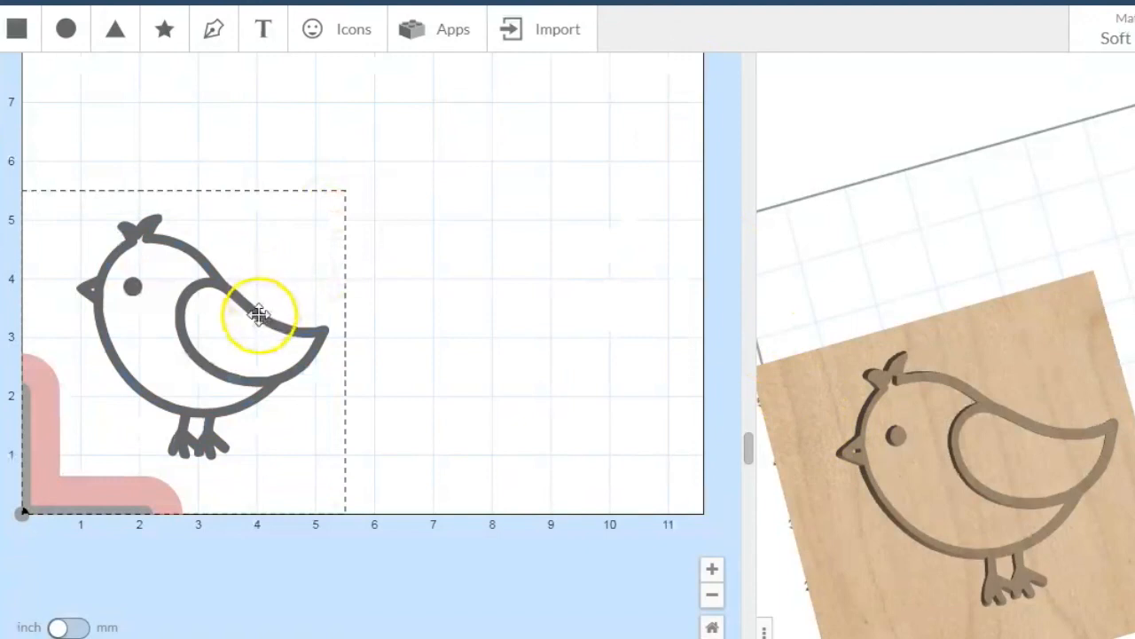
click(258, 311)
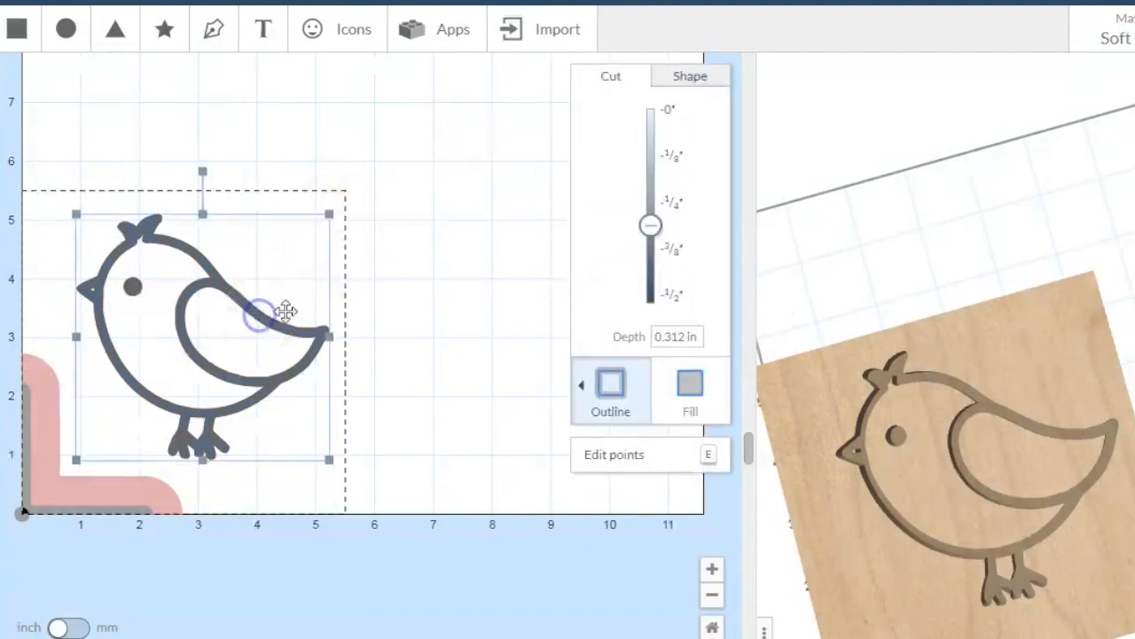
click(690, 76)
click(709, 355)
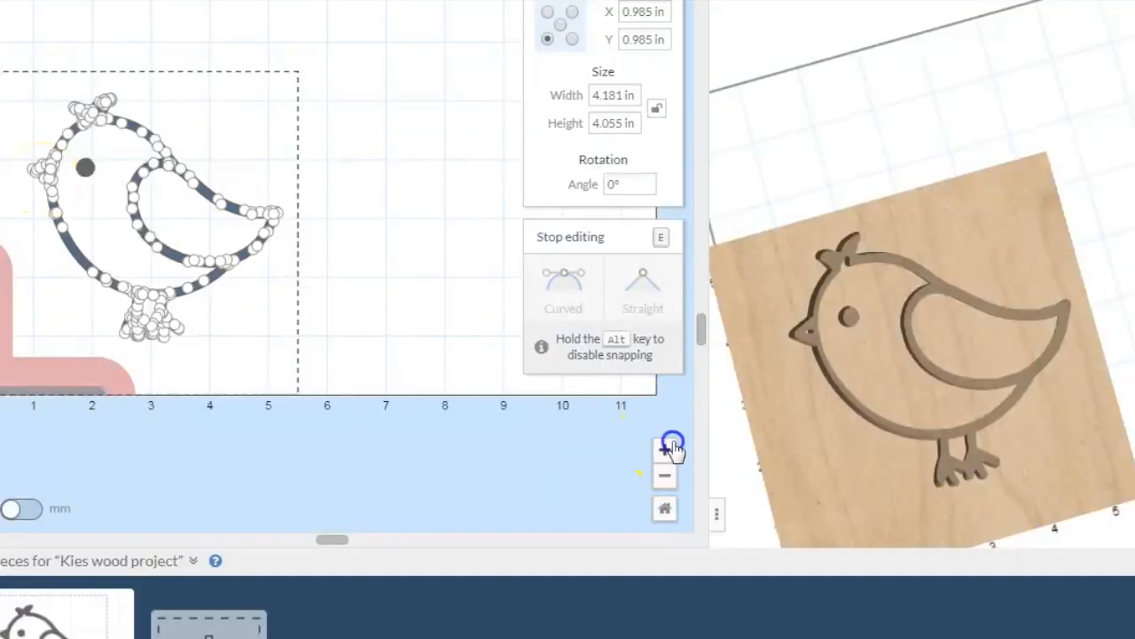
click(711, 568)
click(711, 569)
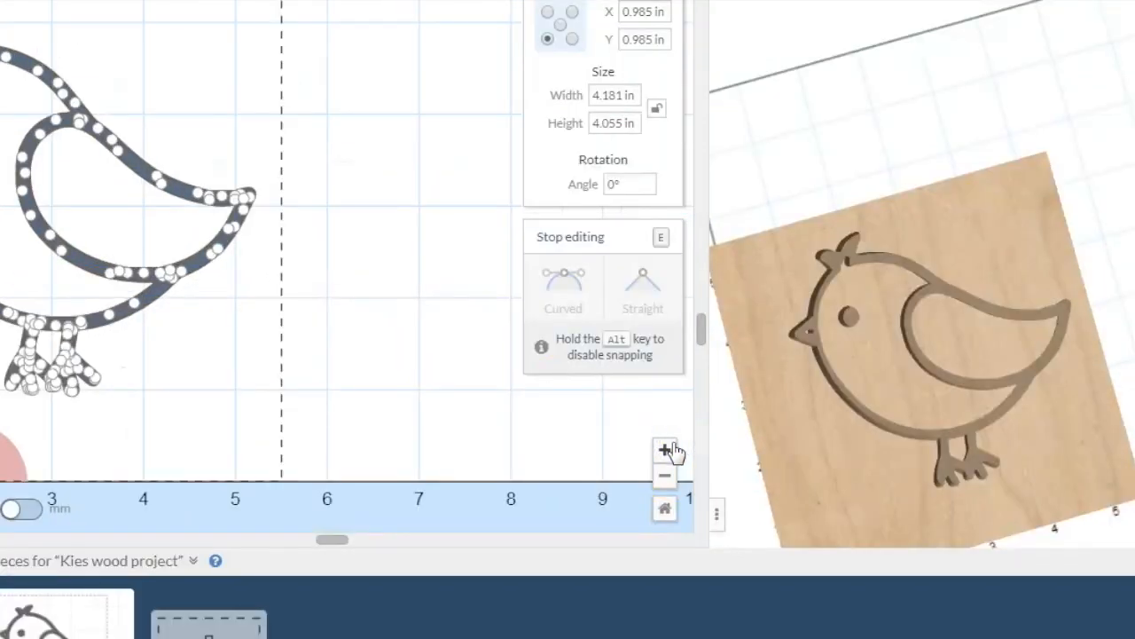
drag(329, 541, 181, 560)
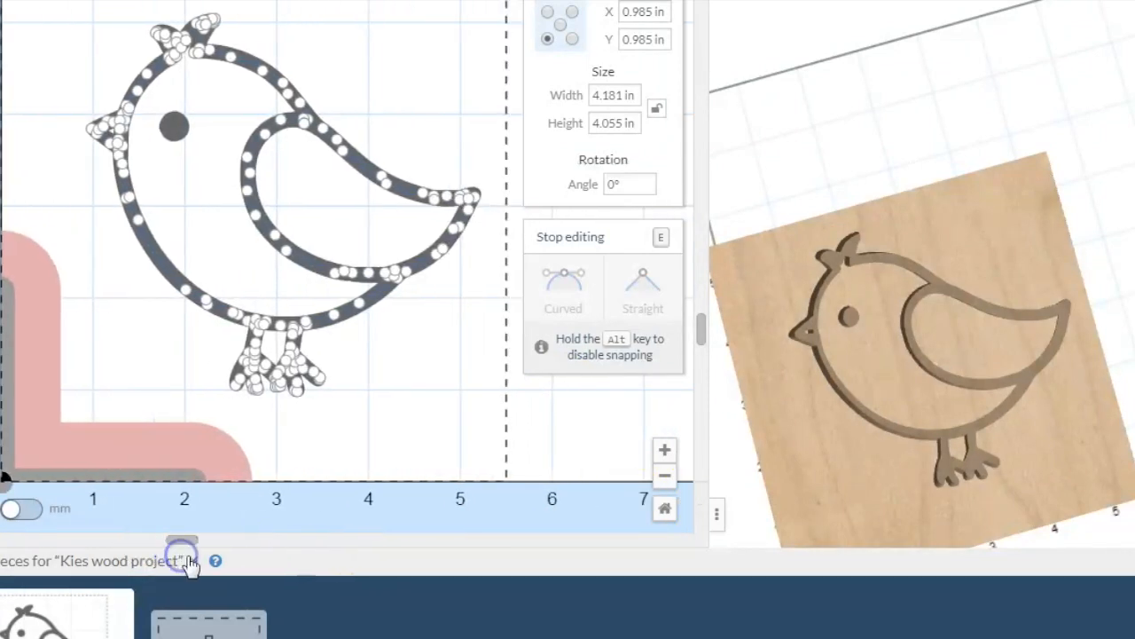
drag(107, 145, 63, 128)
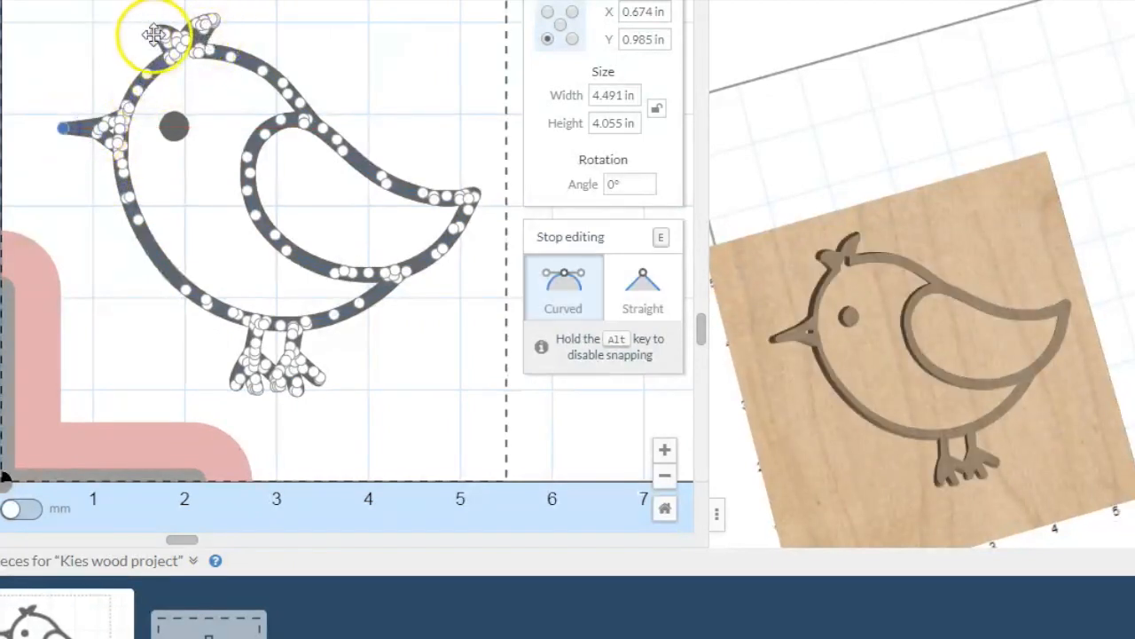
- Lengthen the head feather nearest the beak outward and move the point at the tuft's base to close the gap in the outline
drag(149, 30, 130, 12)
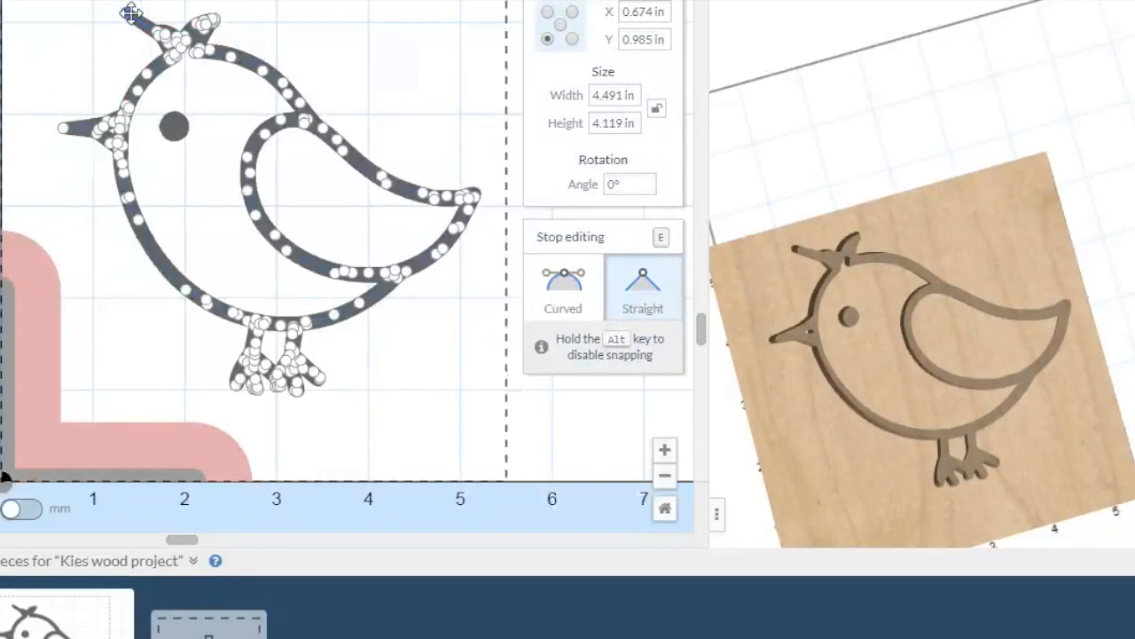
mouse_move(130, 12)
mouse_down()
mouse_move(151, 27)
mouse_move(135, 19)
mouse_up()
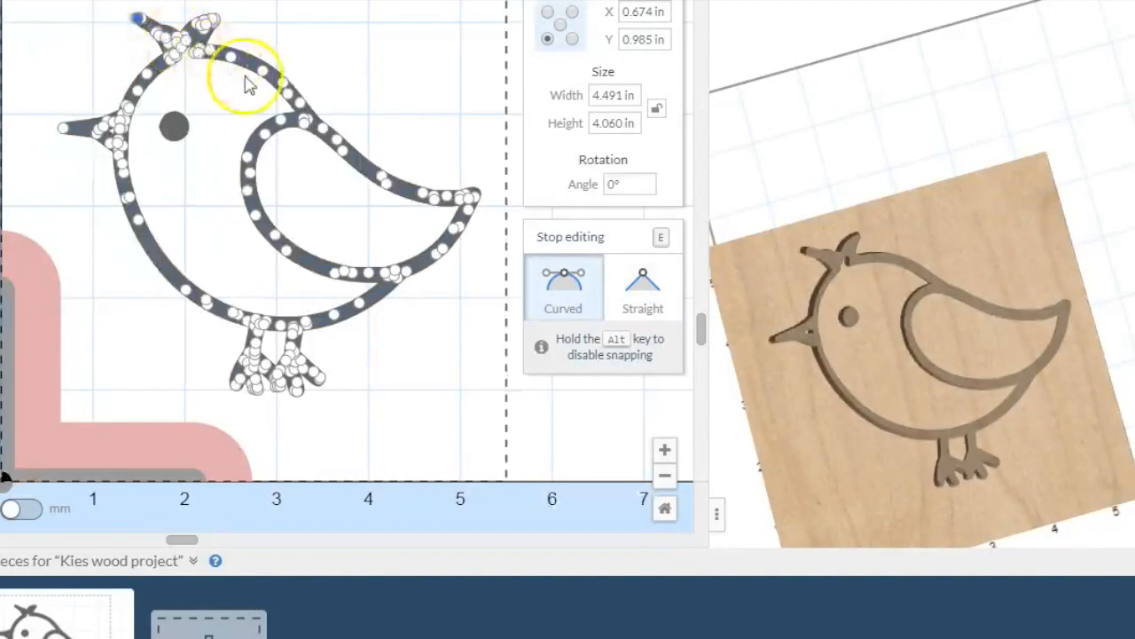
drag(195, 53, 181, 55)
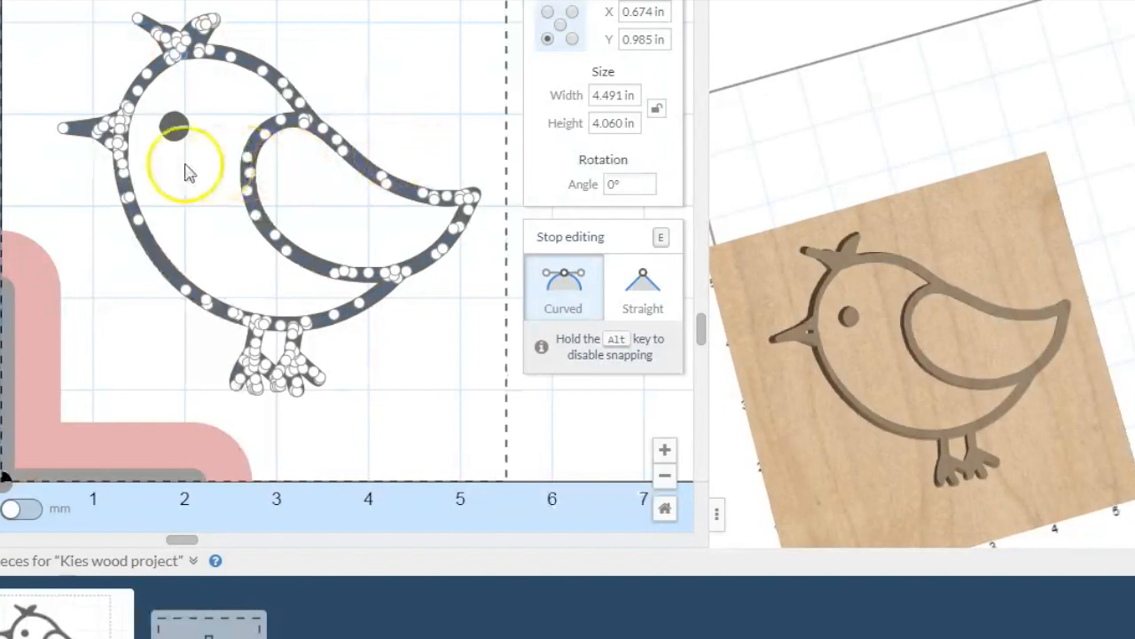
- Shorten the beak until the bird is about 4.41 in wide, adjust the point inside the beak, and stop editing points
drag(64, 127, 76, 127)
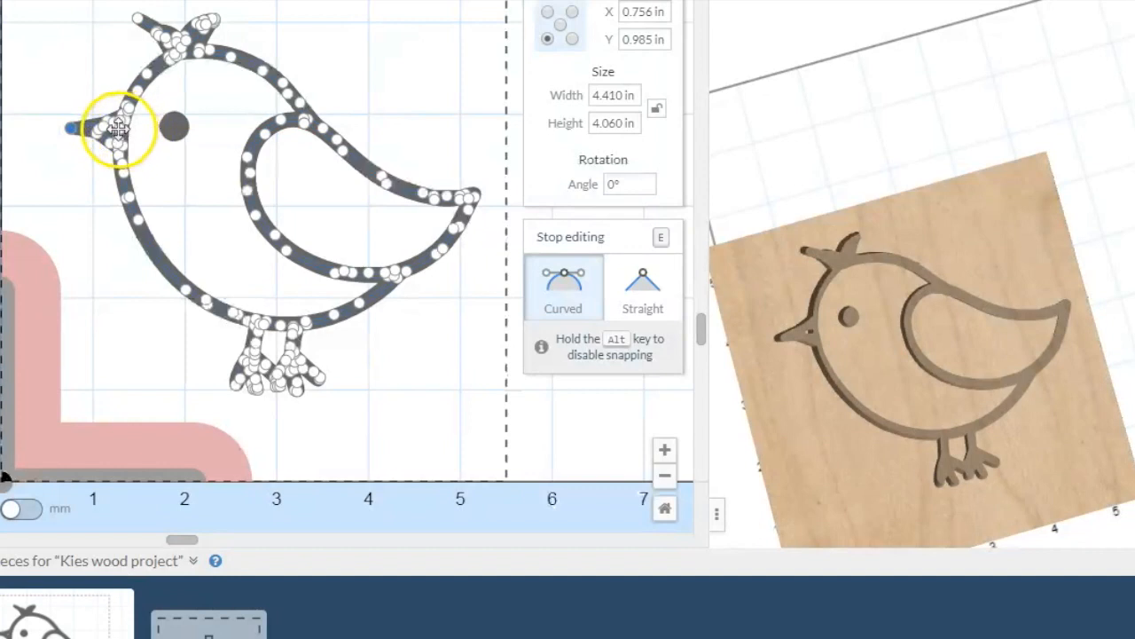
double_click(111, 129)
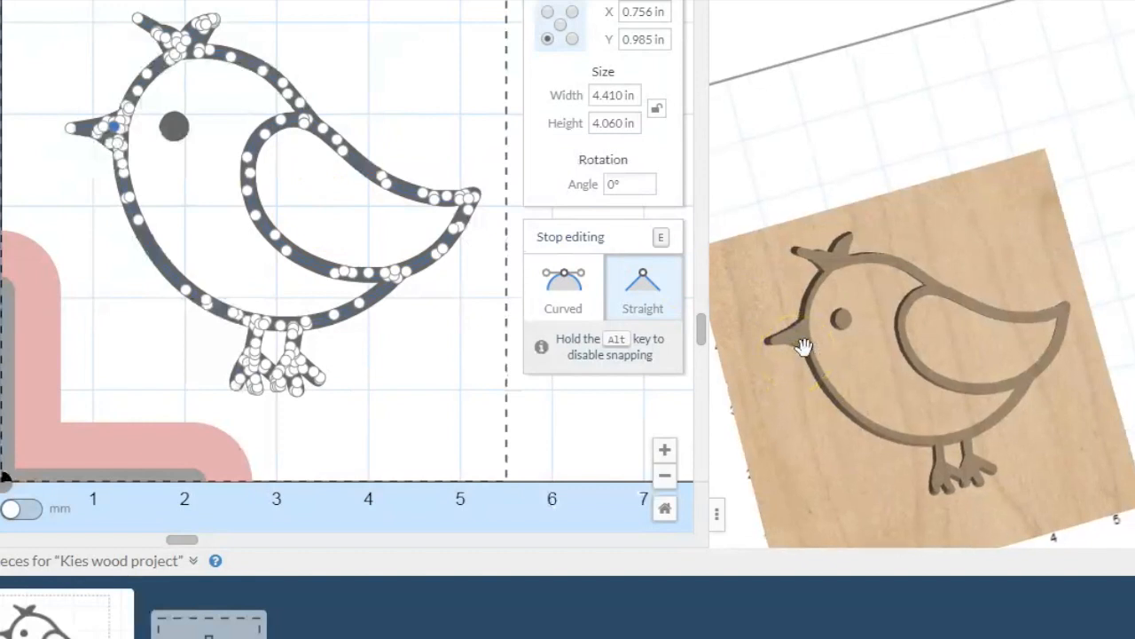
drag(1082, 221, 1093, 199)
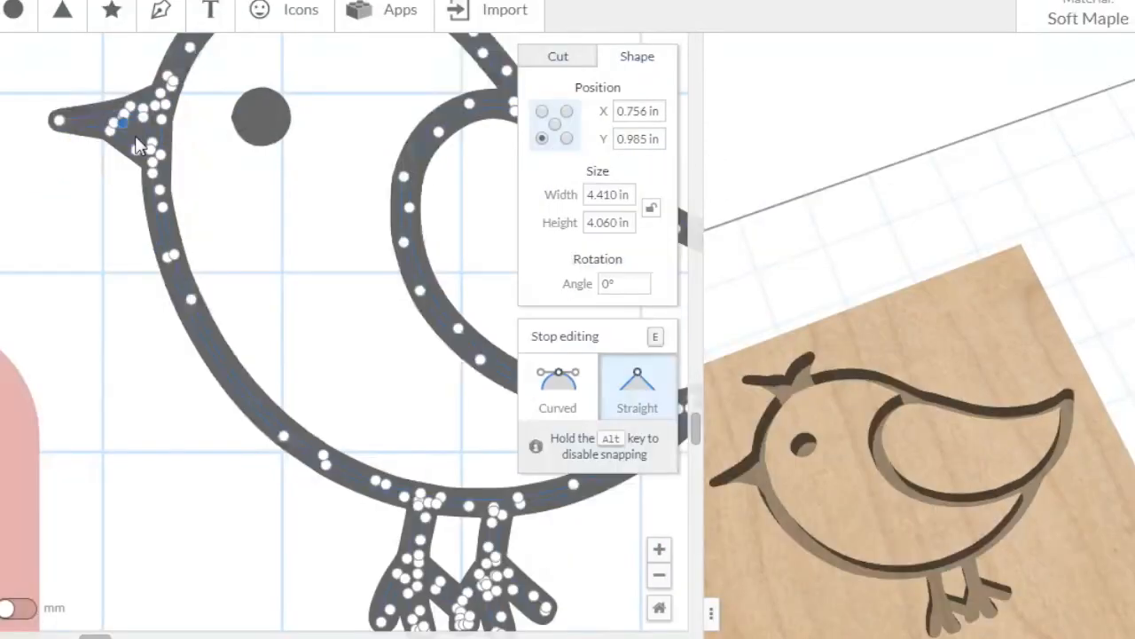
click(256, 316)
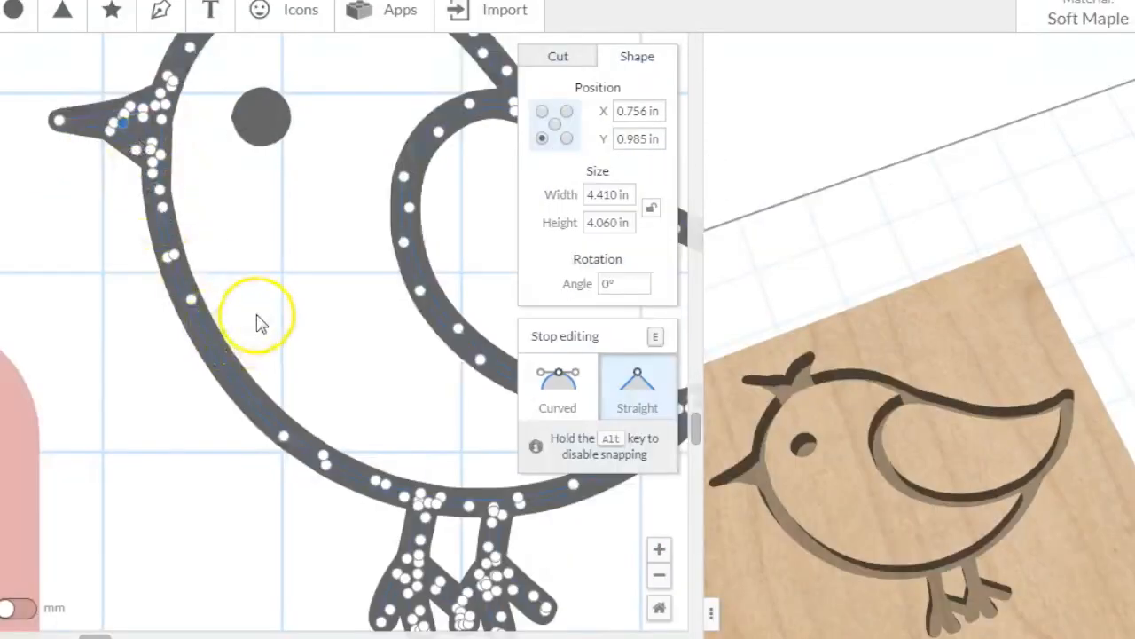
key(e)
- Enlarge the bird's eye downward and toward the tail to about 0.56 in wide and high
click(257, 116)
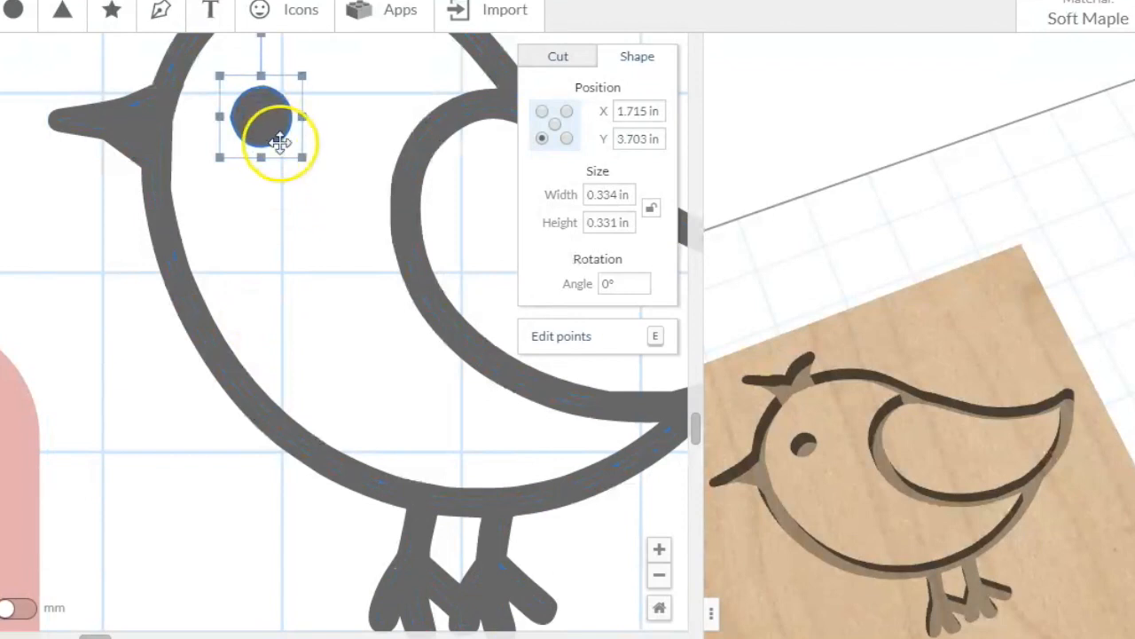
drag(304, 159, 344, 210)
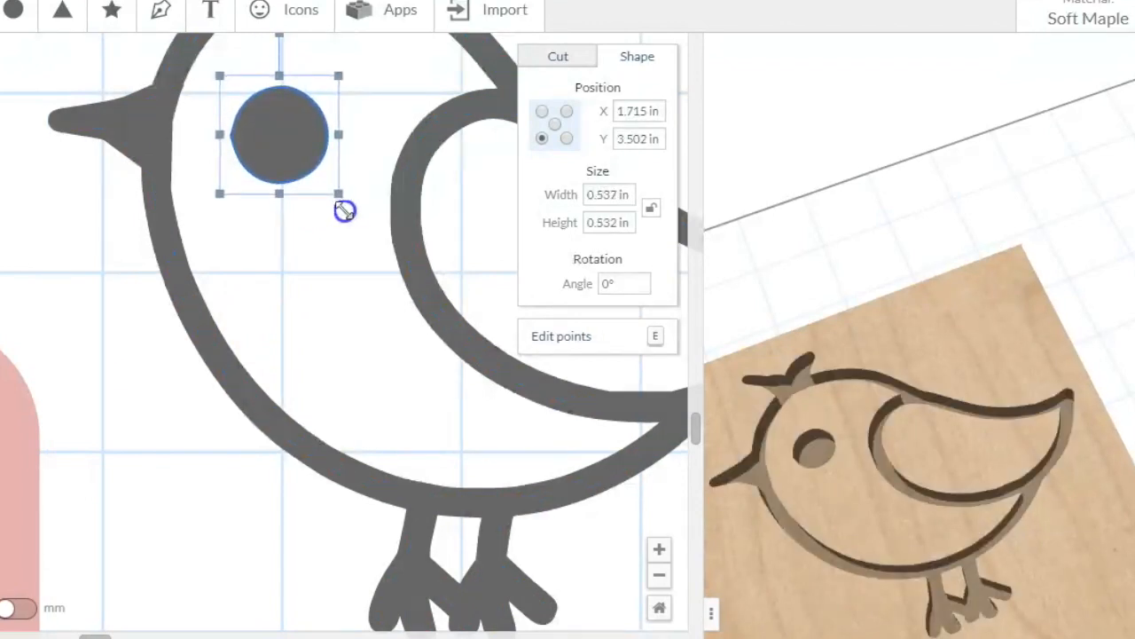
drag(345, 210, 351, 214)
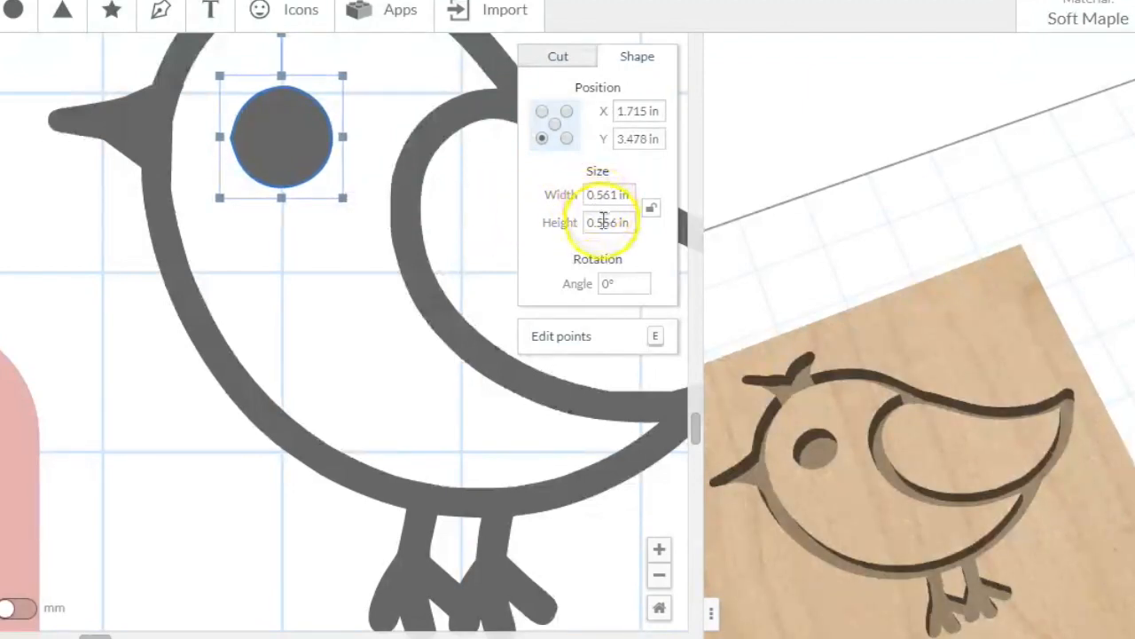
- Set the eye's width and height to 1 in, and open its cut settings
drag(600, 195, 681, 208)
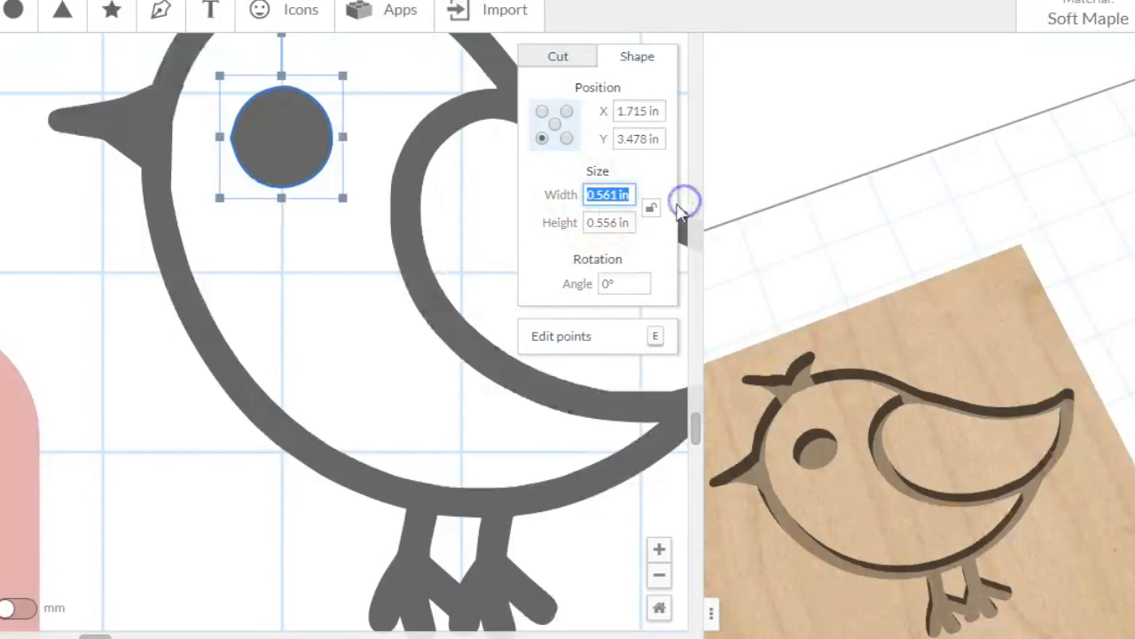
text(1)
key(Tab)
text(1)
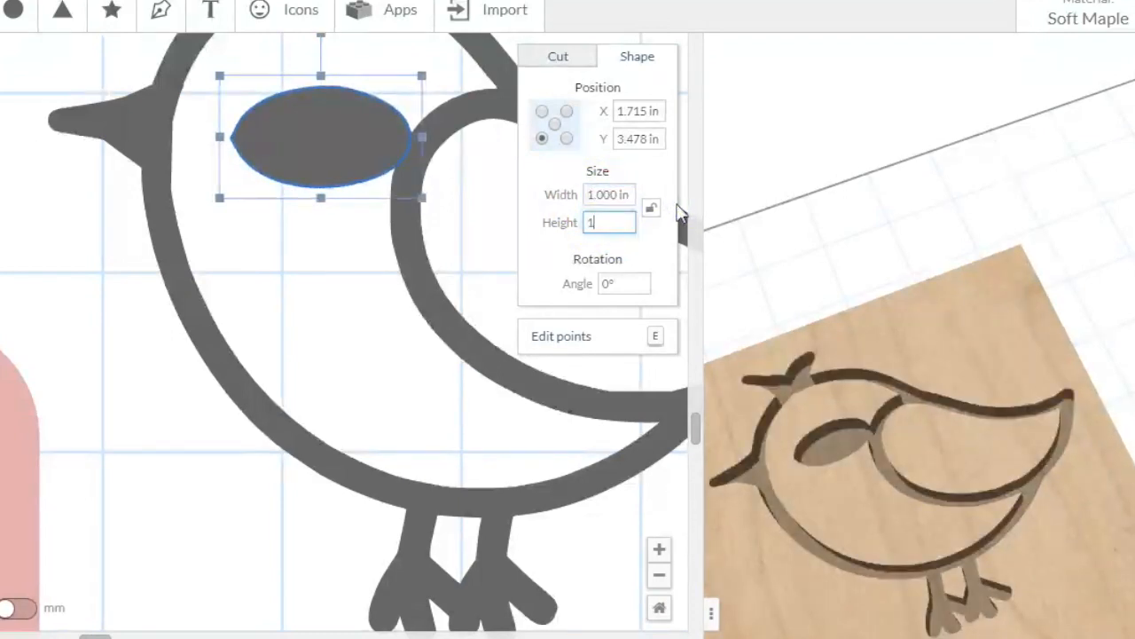
key(Return)
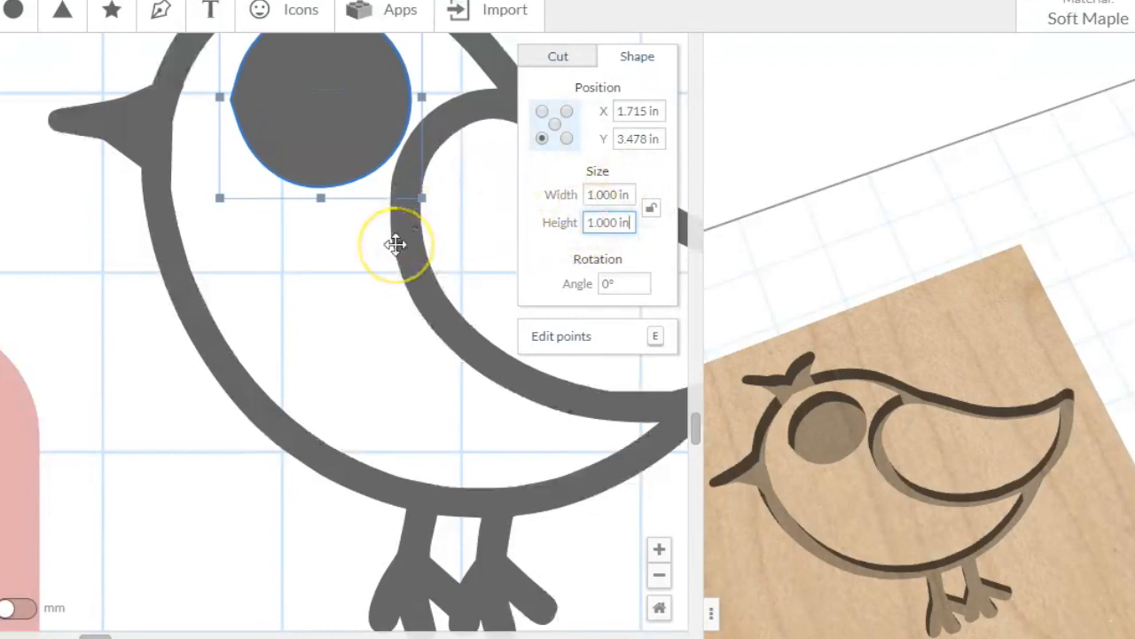
scroll(396, 244, up, 5)
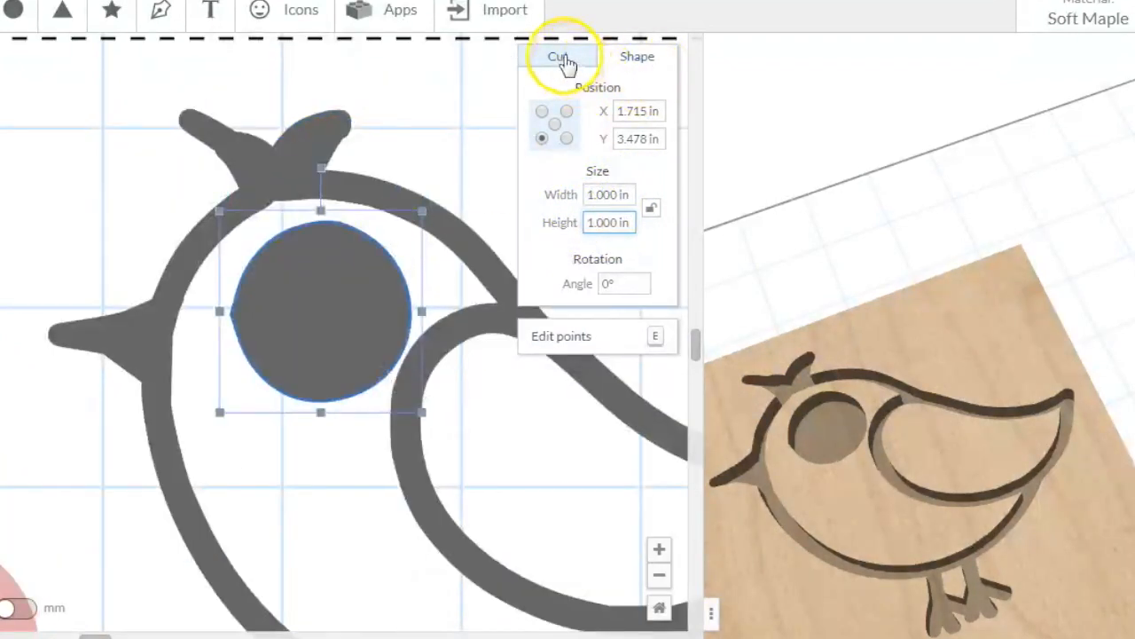
click(560, 58)
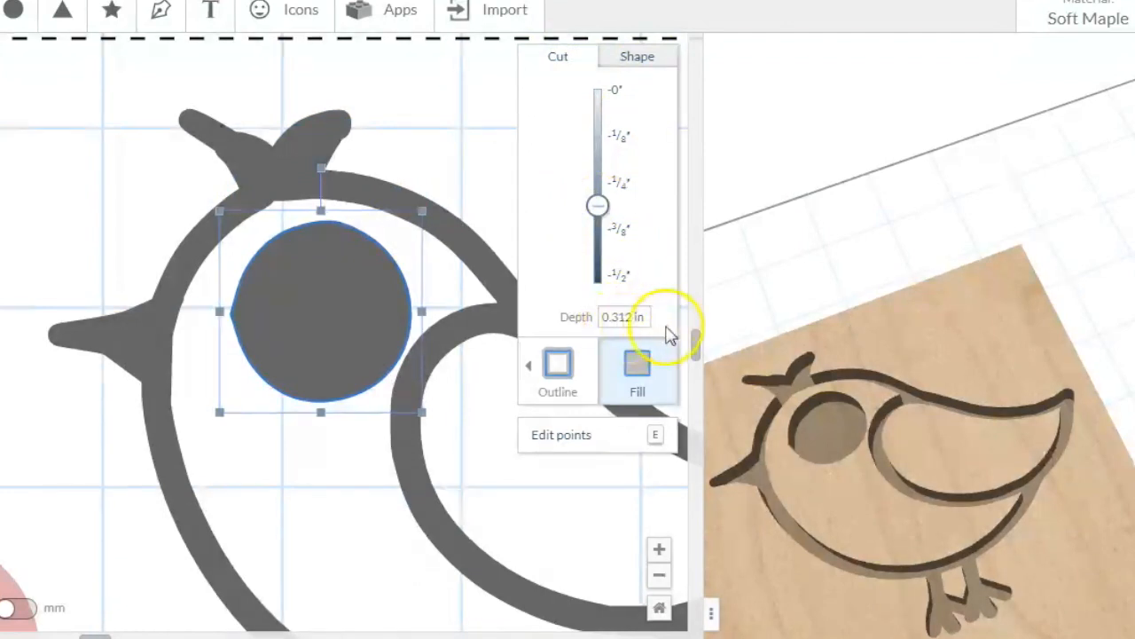
- Set the eye's fill cut depth to the full 0.52 in thickness of the material
drag(597, 206, 601, 293)
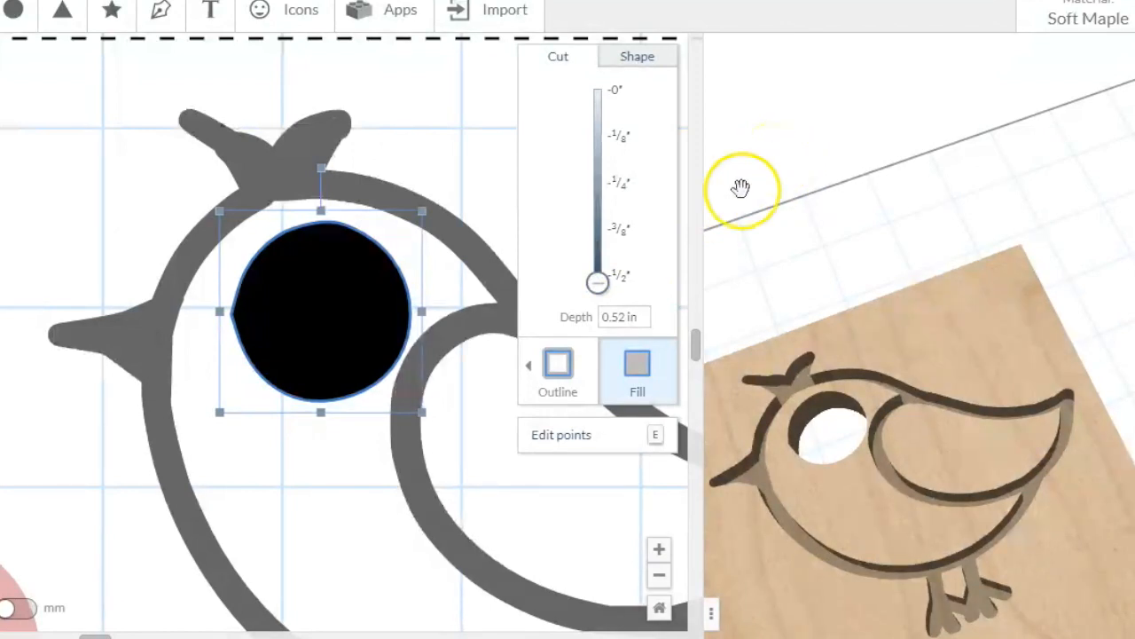
scroll(403, 479, down, 3)
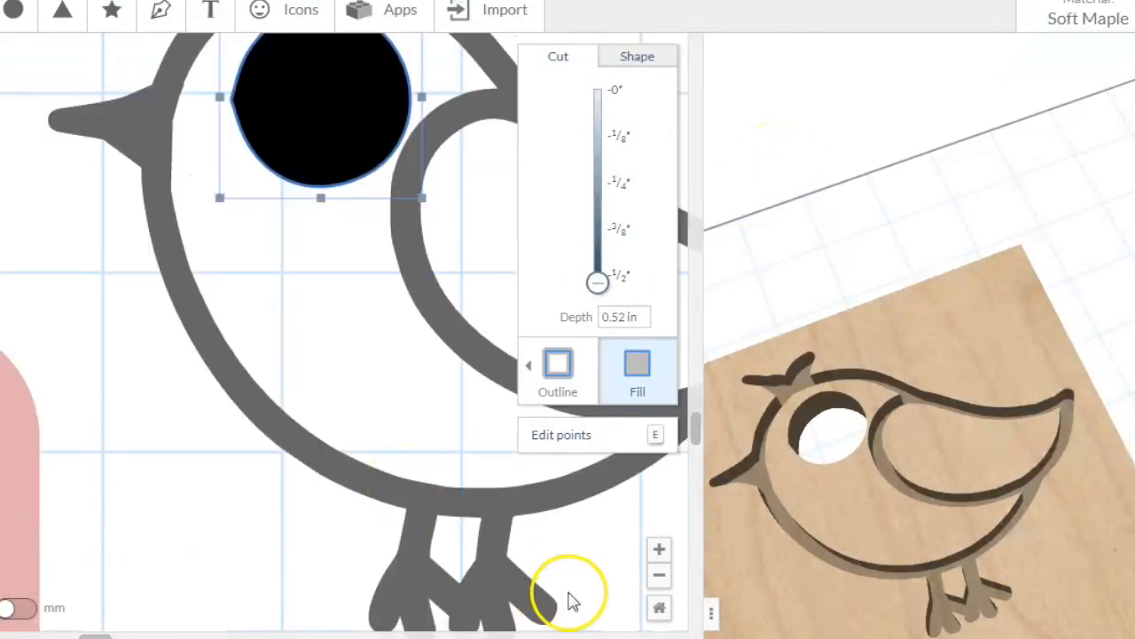
click(659, 575)
click(659, 607)
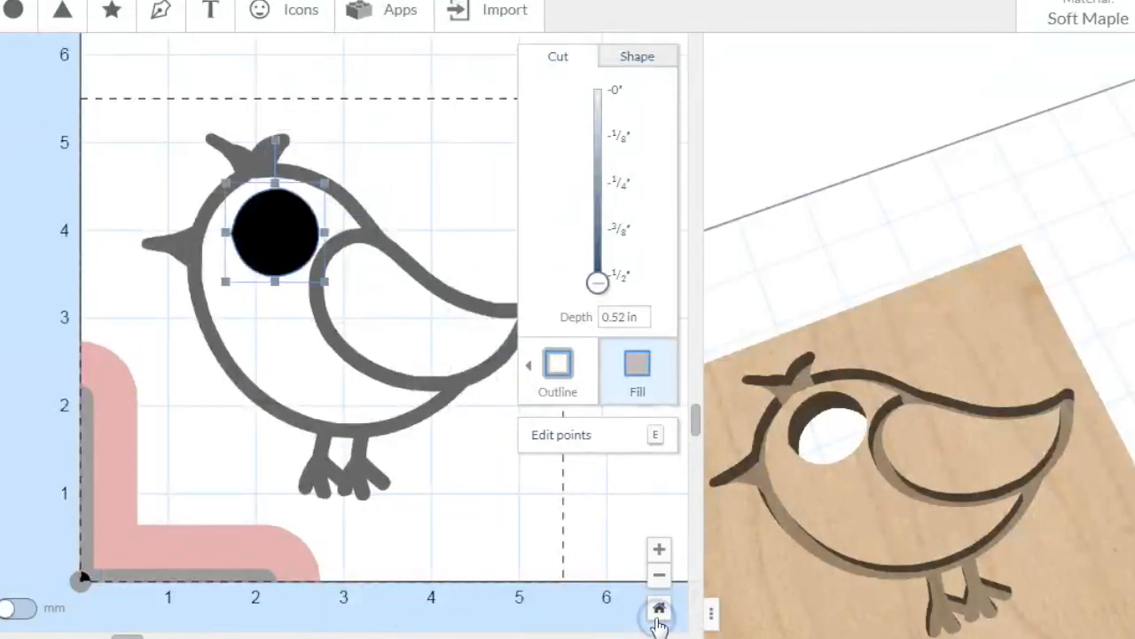
- Set the cut depth of the bird's outline shape to 0.2 in
click(467, 377)
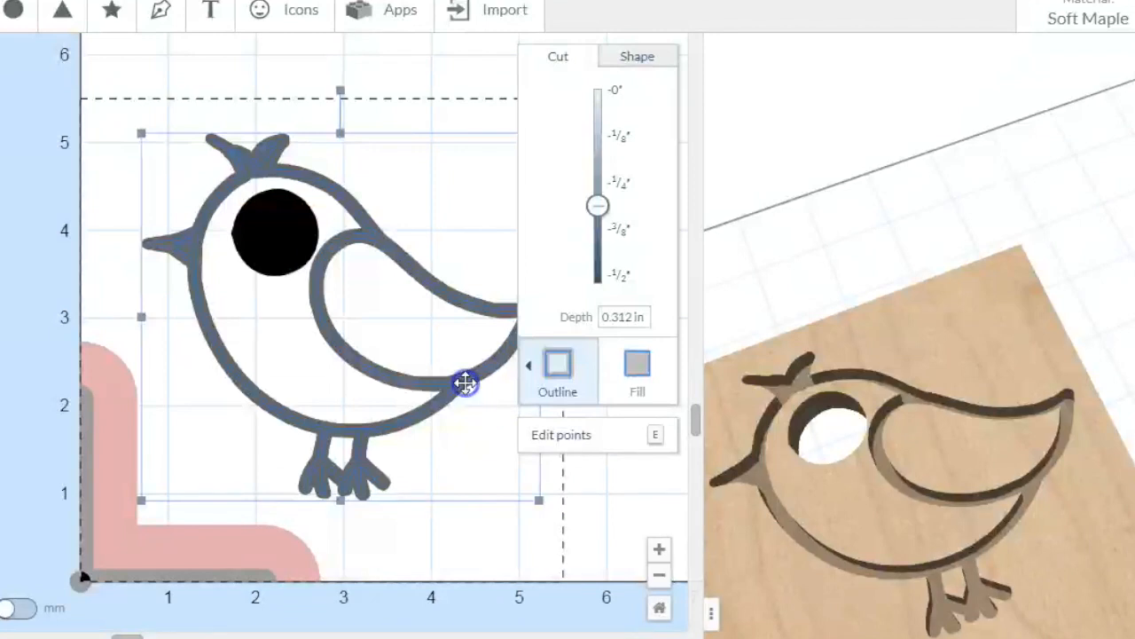
double_click(621, 316)
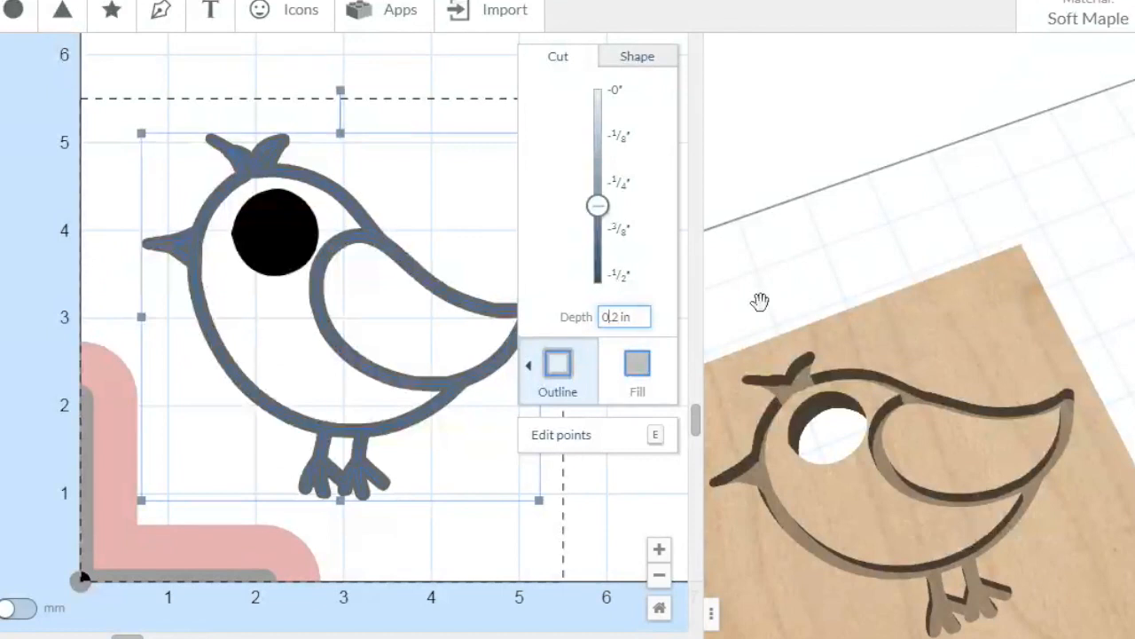
click(810, 119)
- Inspect the carved bird in the 3D preview, and simulate the carve to review its toolpaths and time estimate
drag(749, 408, 916, 516)
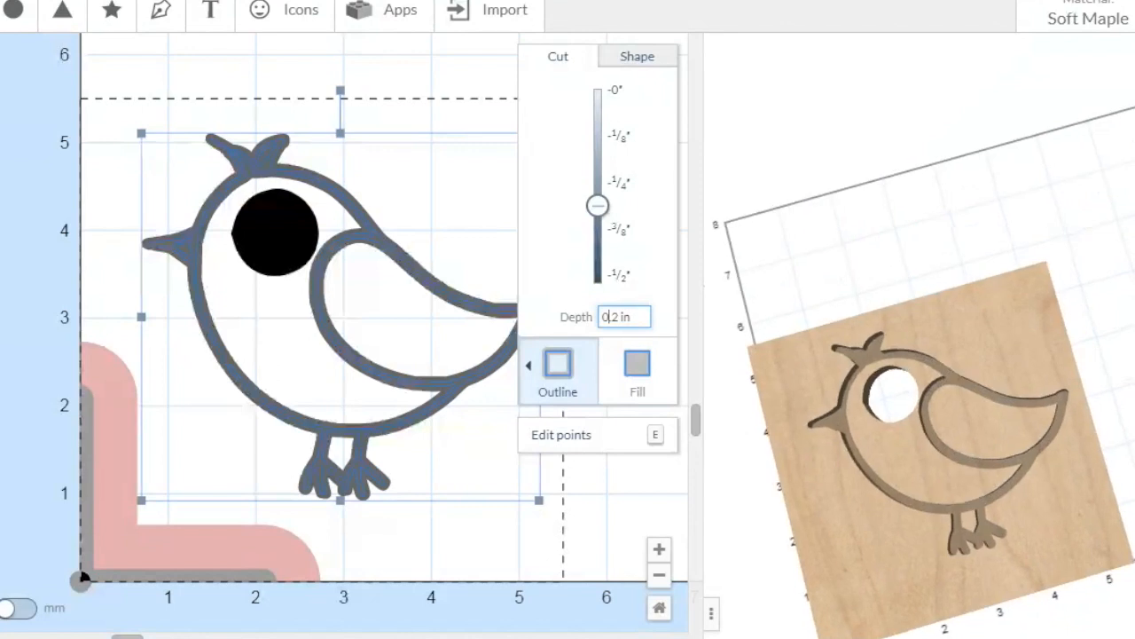
drag(1118, 548, 1052, 589)
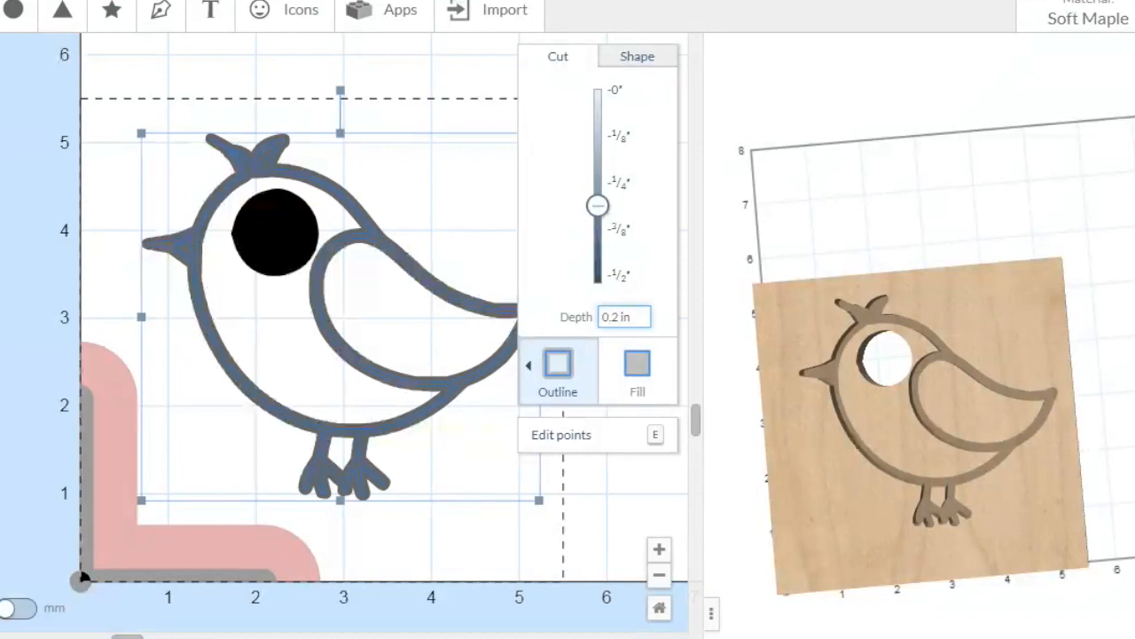
scroll(241, 182, up, 4)
scroll(257, 230, down, 4)
click(266, 150)
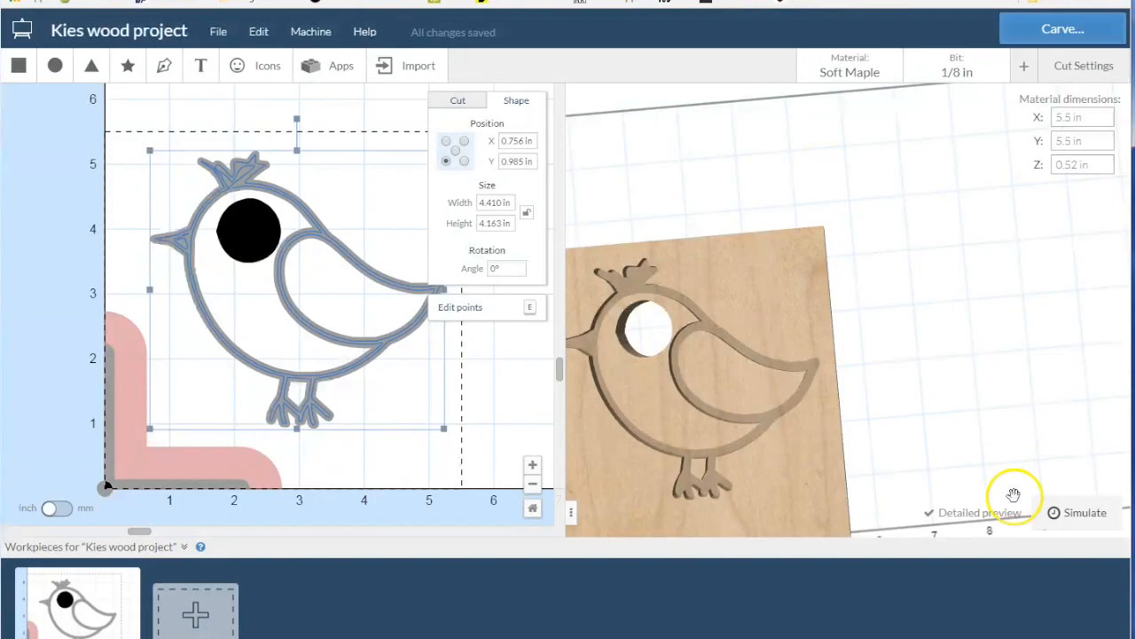
click(1056, 514)
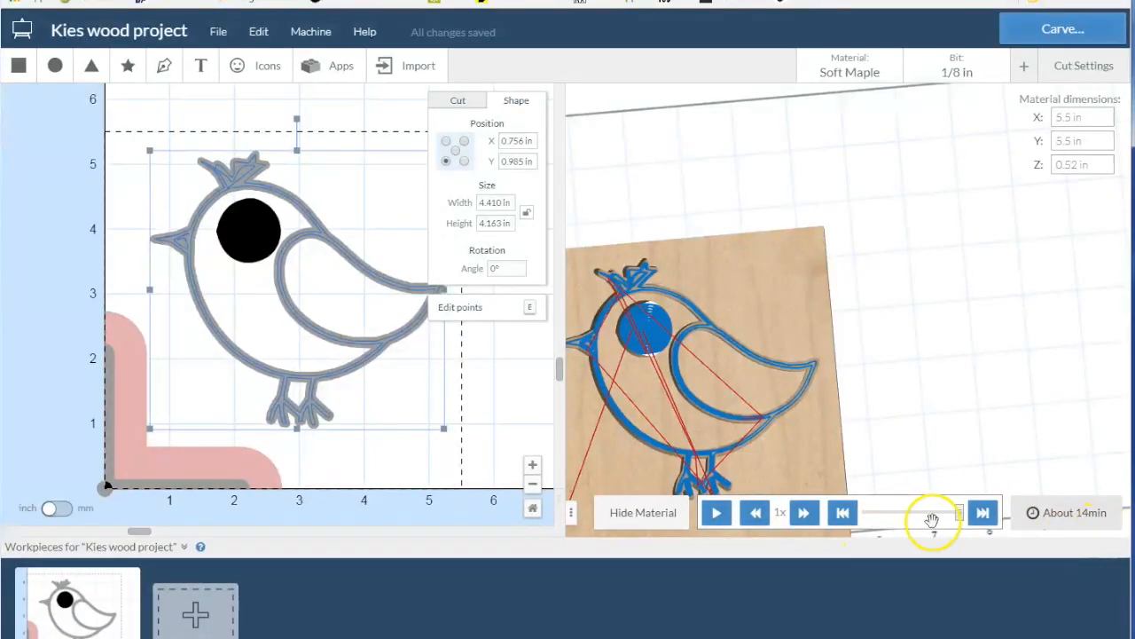
mouse_move(960, 512)
mouse_down()
mouse_move(847, 520)
mouse_move(885, 510)
mouse_move(961, 517)
mouse_up()
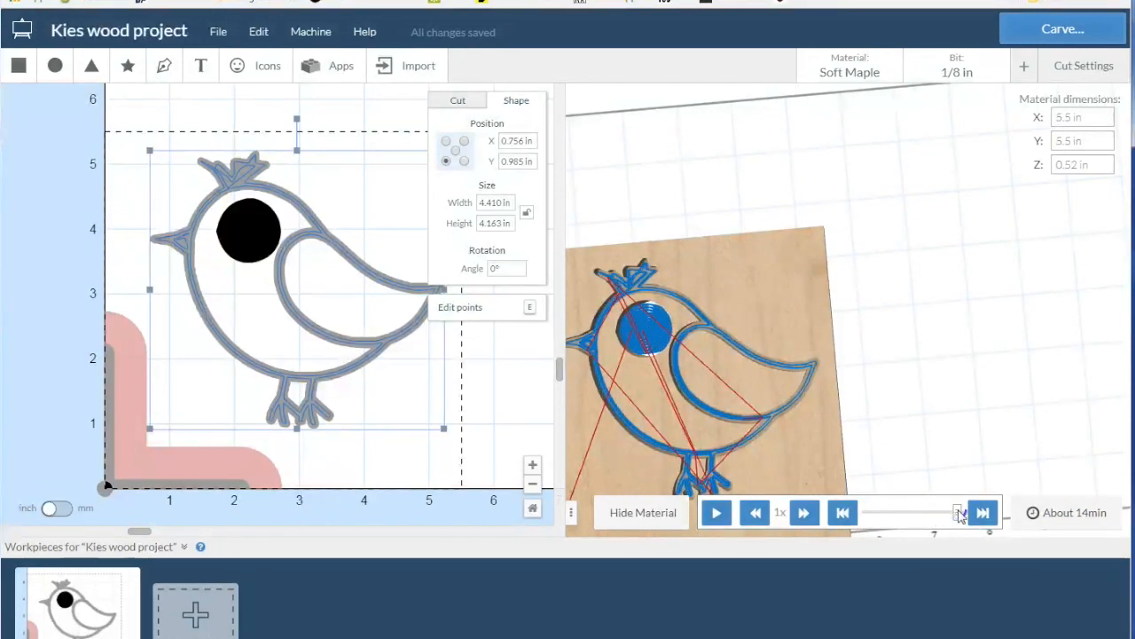
drag(910, 510, 955, 498)
click(979, 519)
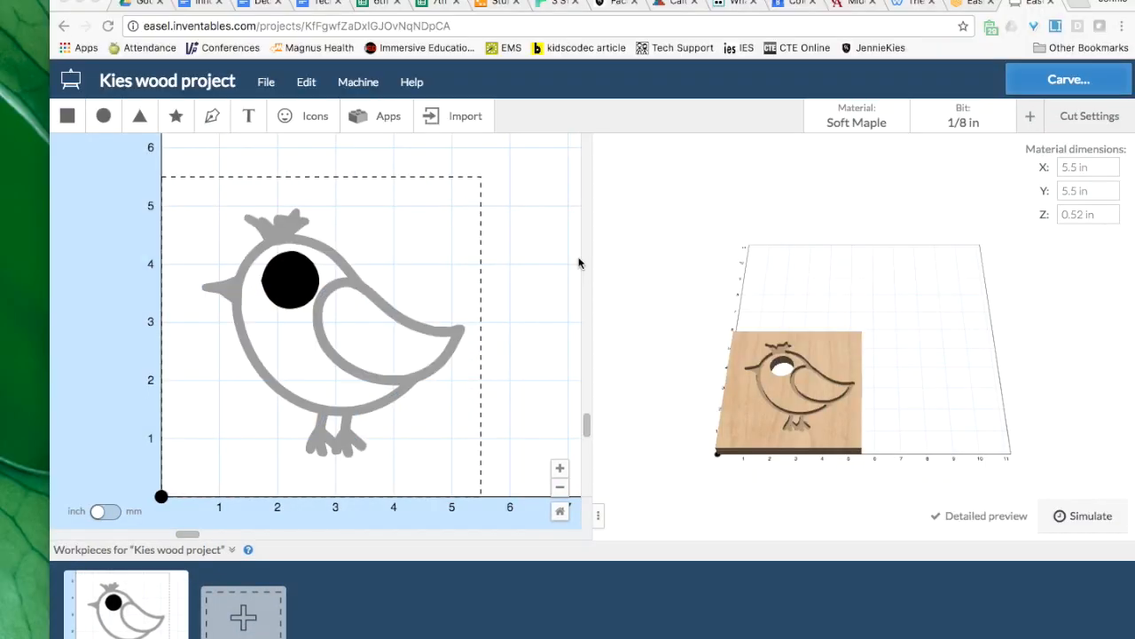
- Set the project's sharing to Shared with link, copy the project link, and save the setting
click(267, 85)
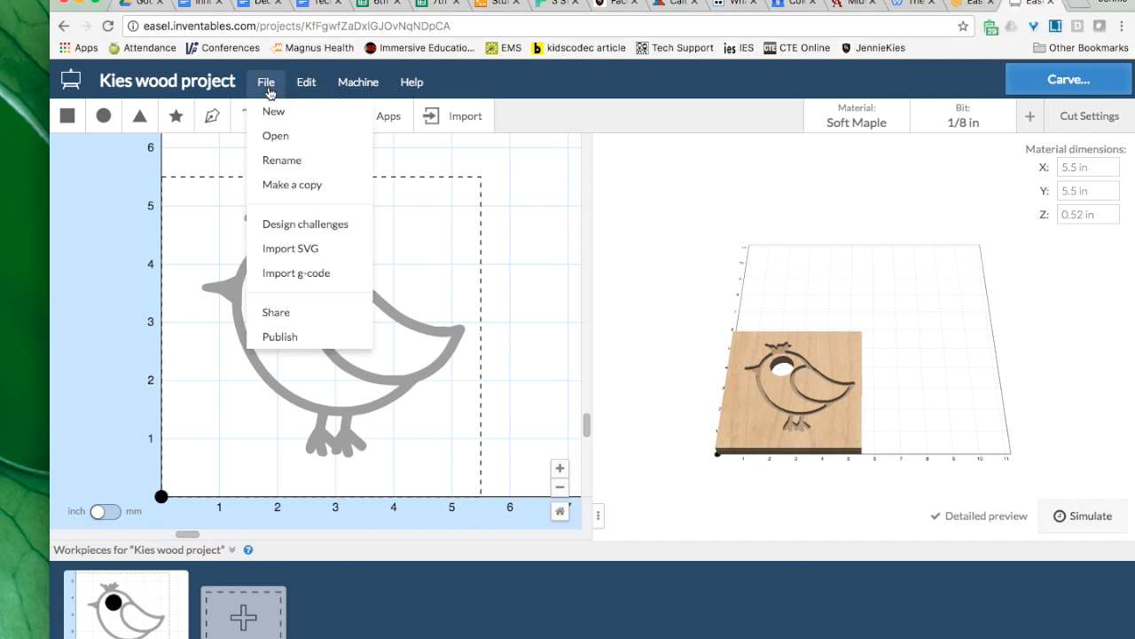
click(293, 314)
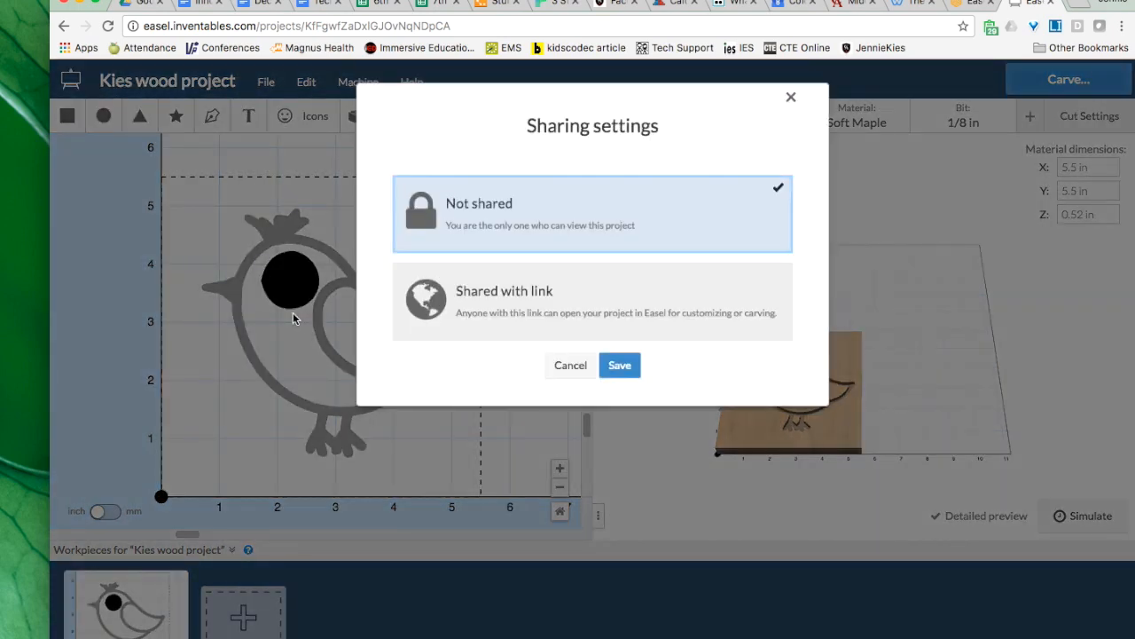
click(524, 300)
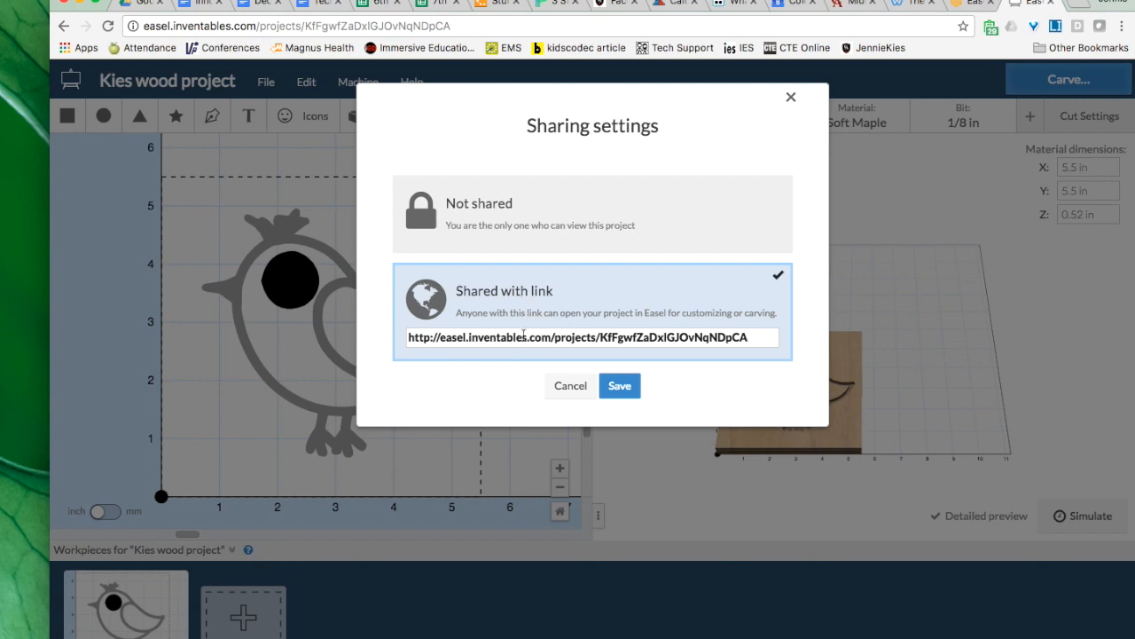
click(524, 336)
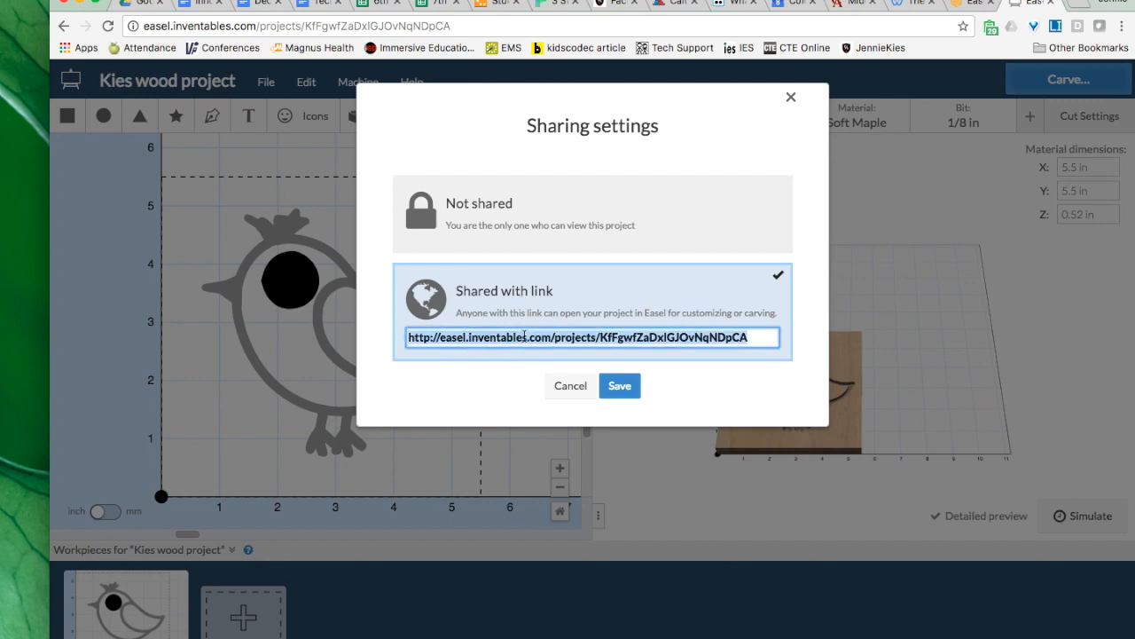
click(625, 385)
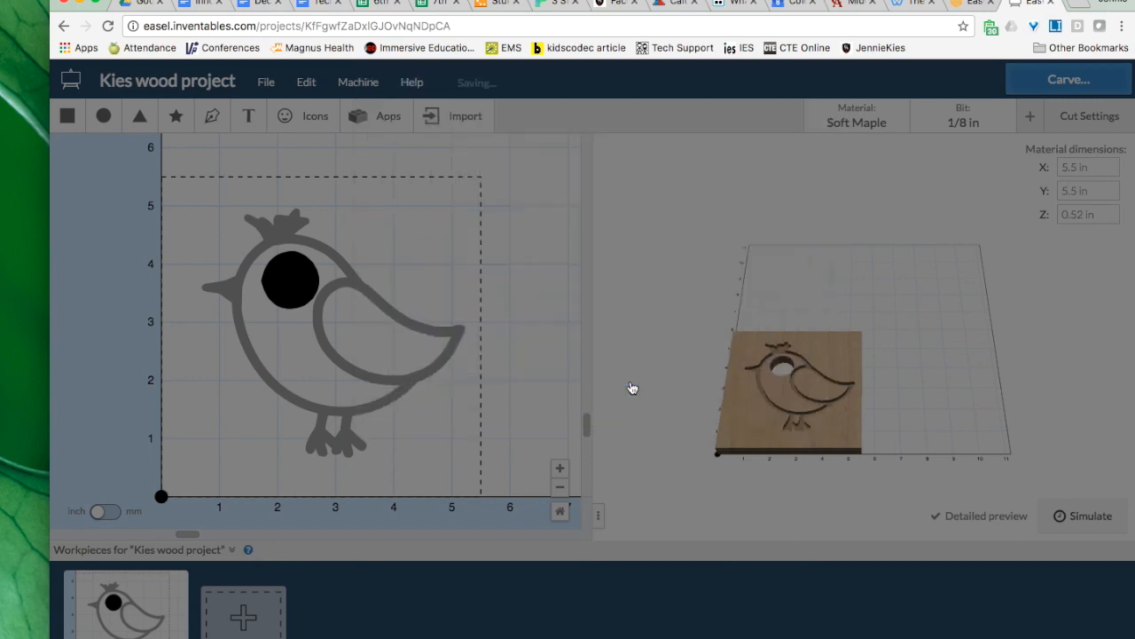
- Open the 2D & 3D Printing Request Form at bit.ly/CAPrint in a new browser tab
key(super+t)
text(bit.ly/CAP)
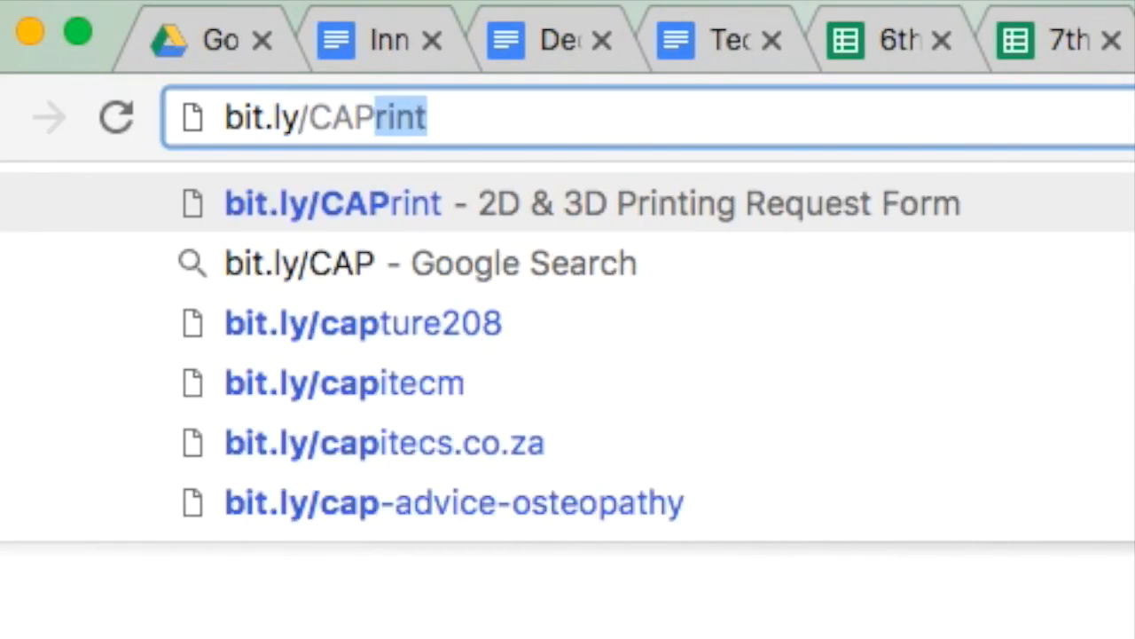
key(Return)
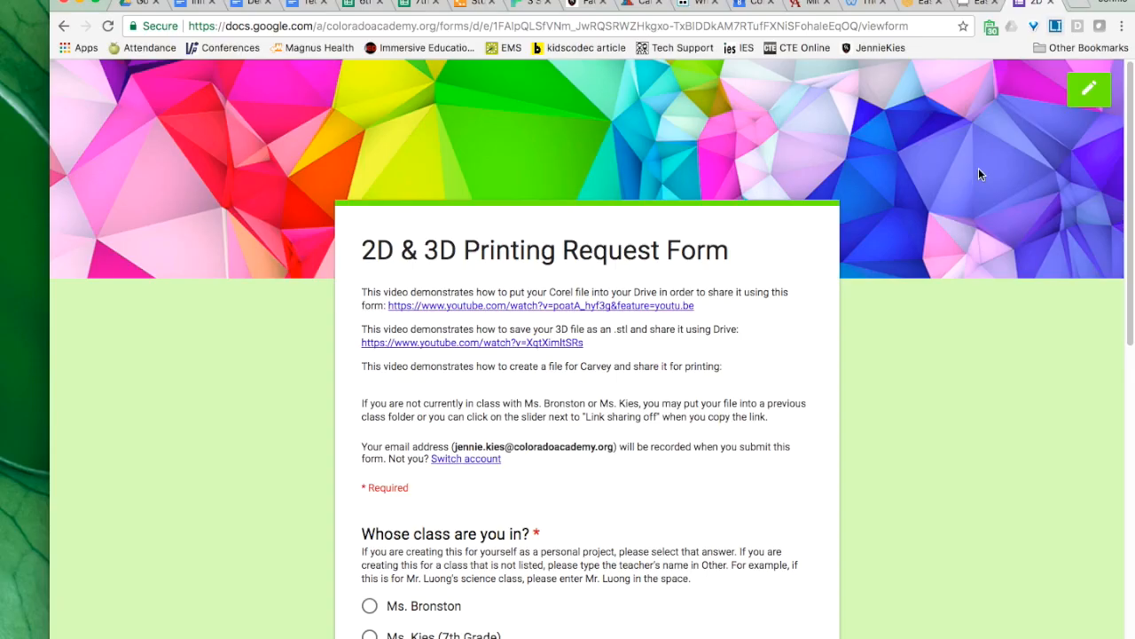
- Answer the class question with Personal project and choose Carvey as the printer for the request
scroll(938, 187, down, 3)
scroll(939, 187, down, 3)
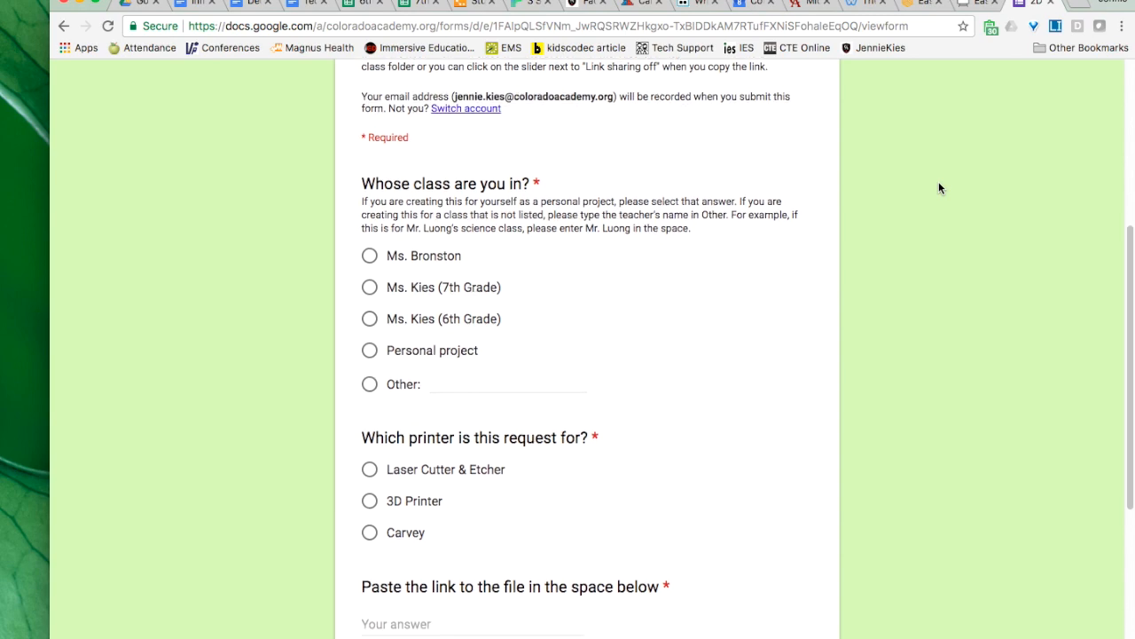
click(436, 319)
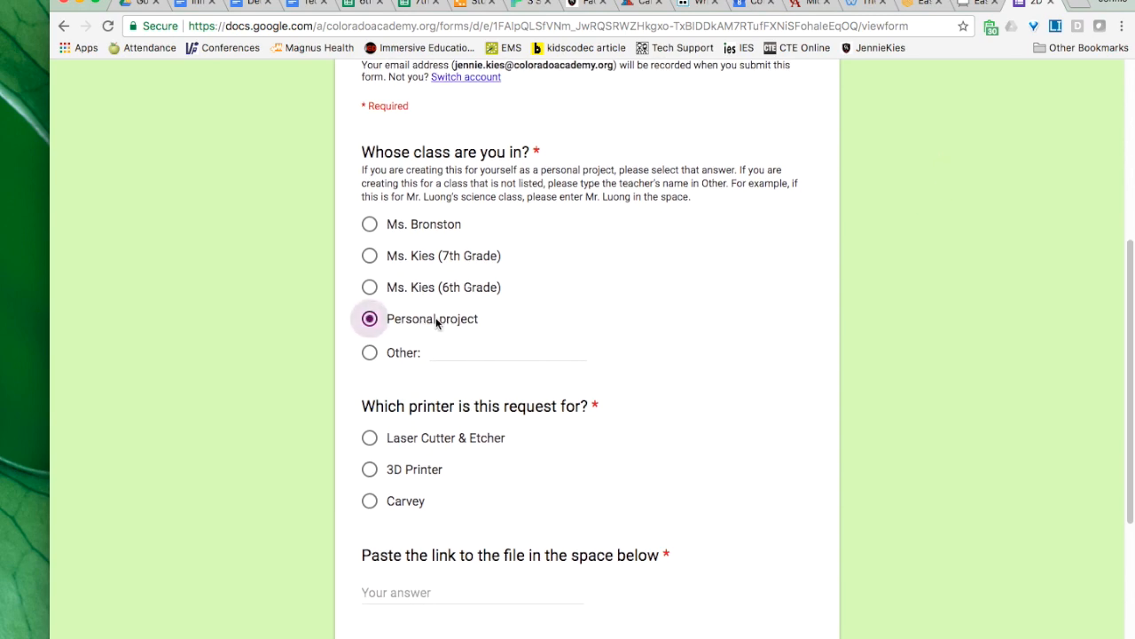
scroll(754, 273, down, 4)
click(392, 327)
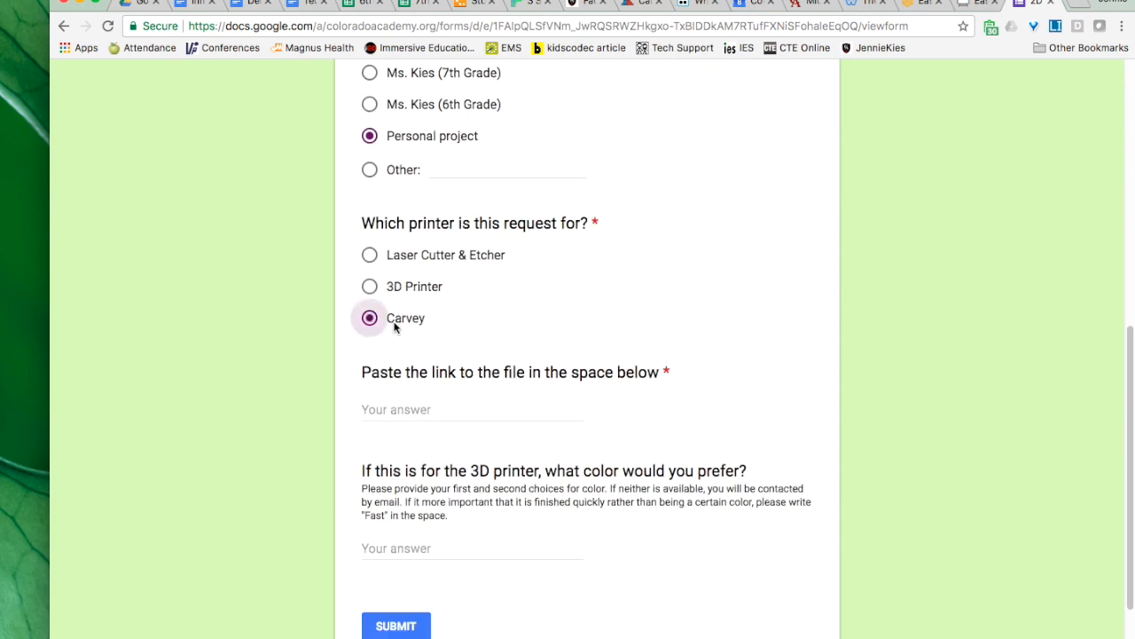
- Paste the copied project link as the link to the file and submit the request form
click(396, 403)
key(super+v)
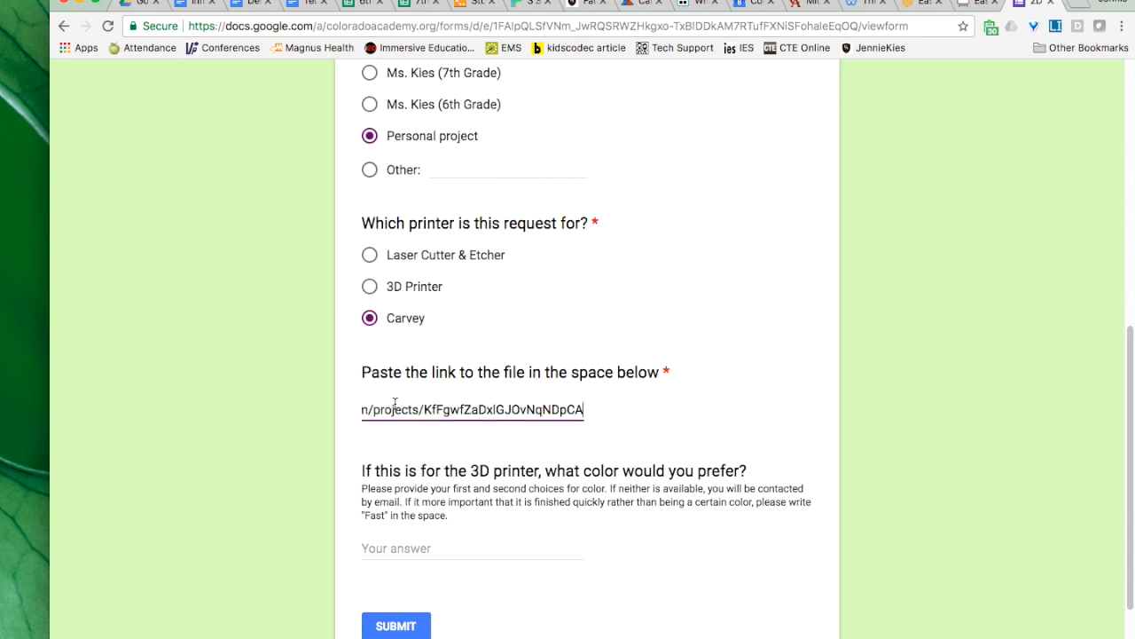
scroll(557, 435, down, 3)
click(396, 495)
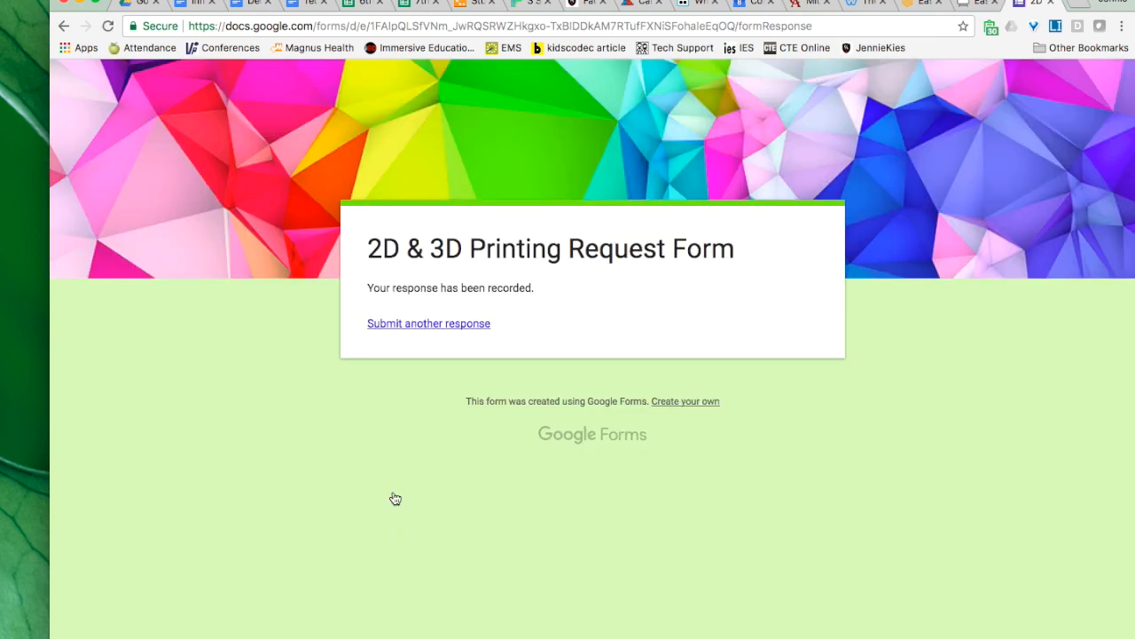